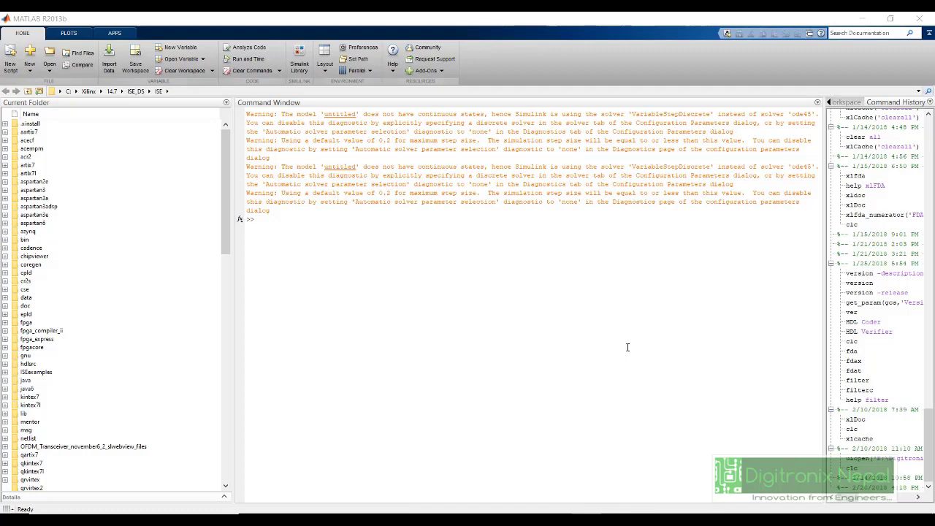
- Find the System Generator MATLAB Configurator through Start search and run it as administrator from its folder
key(super)
text(syst)
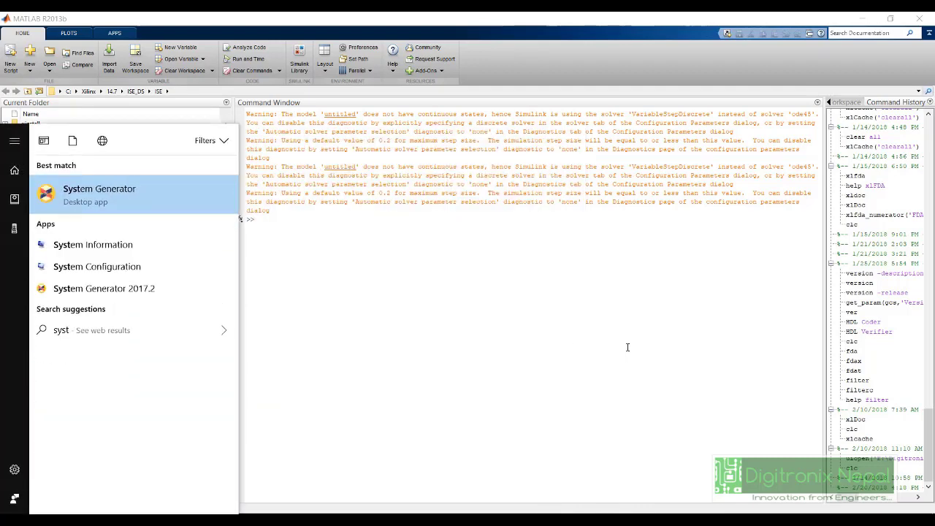
text(em gen)
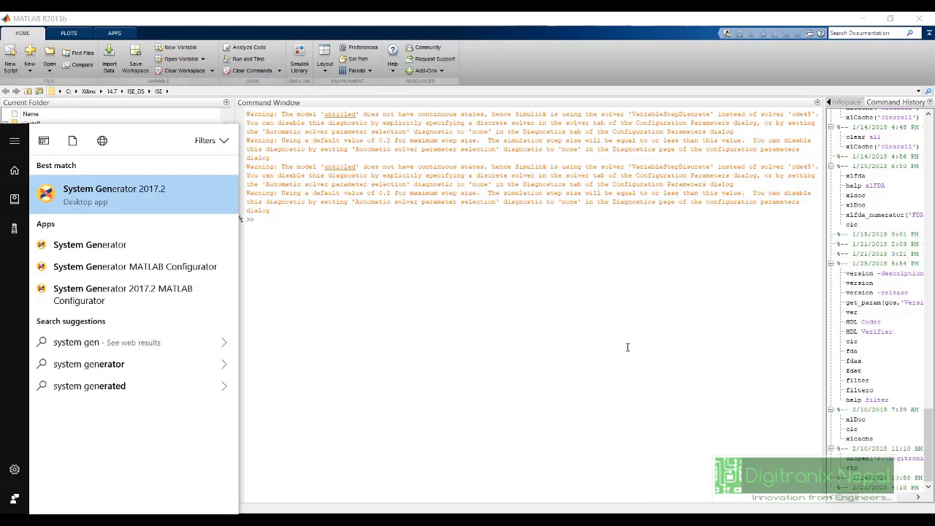
right_click(44, 271)
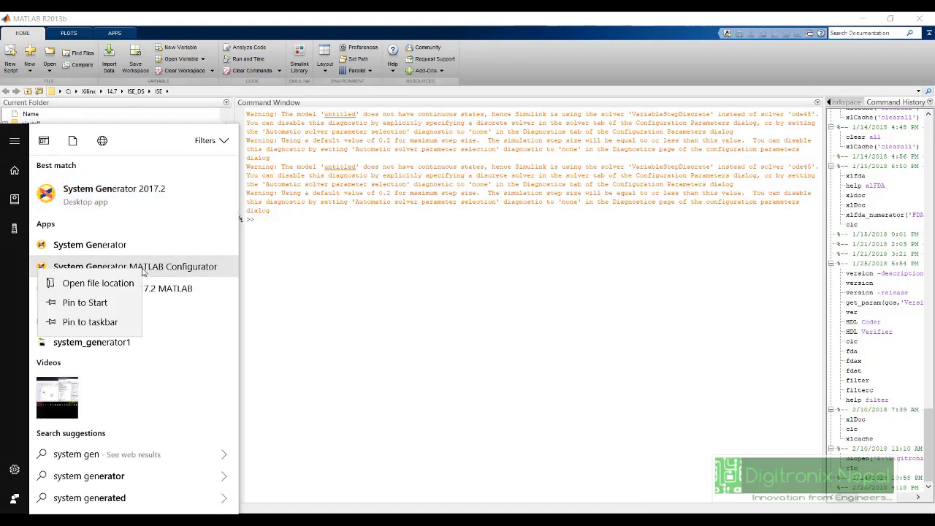
click(130, 283)
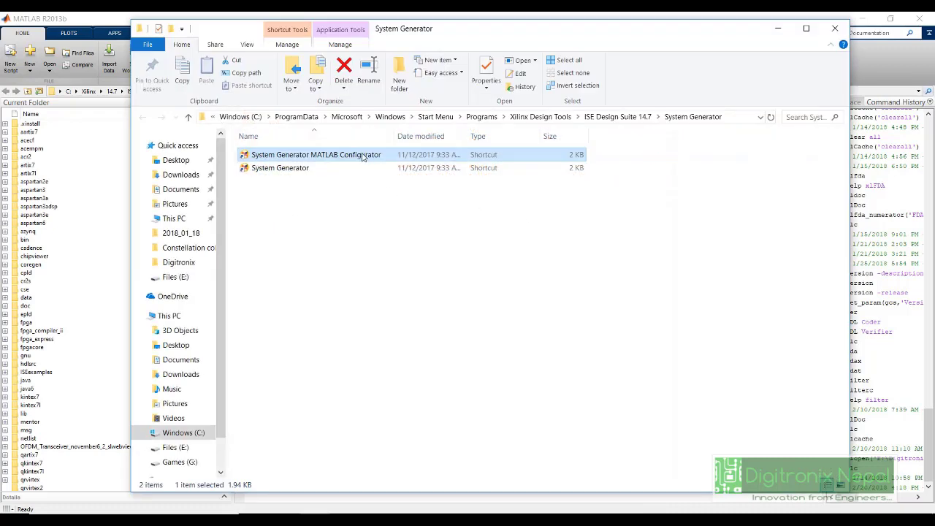
right_click(362, 157)
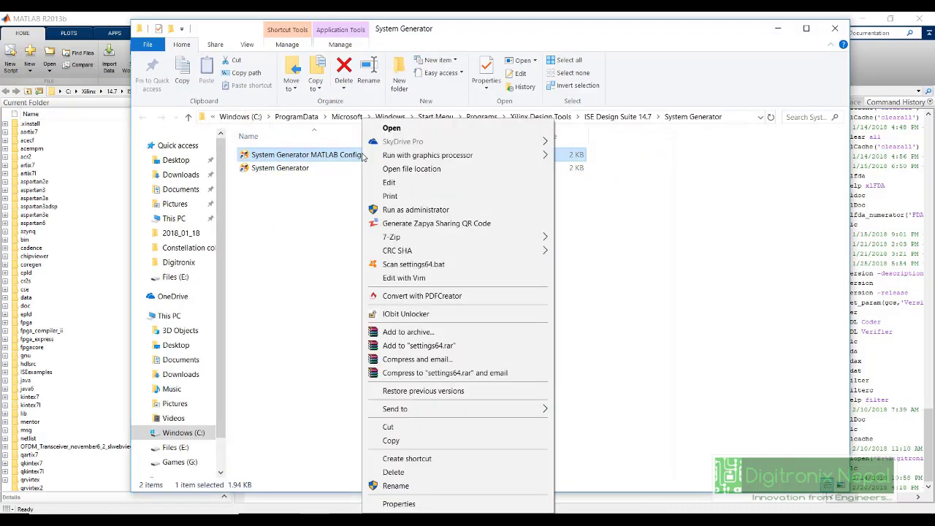
click(411, 212)
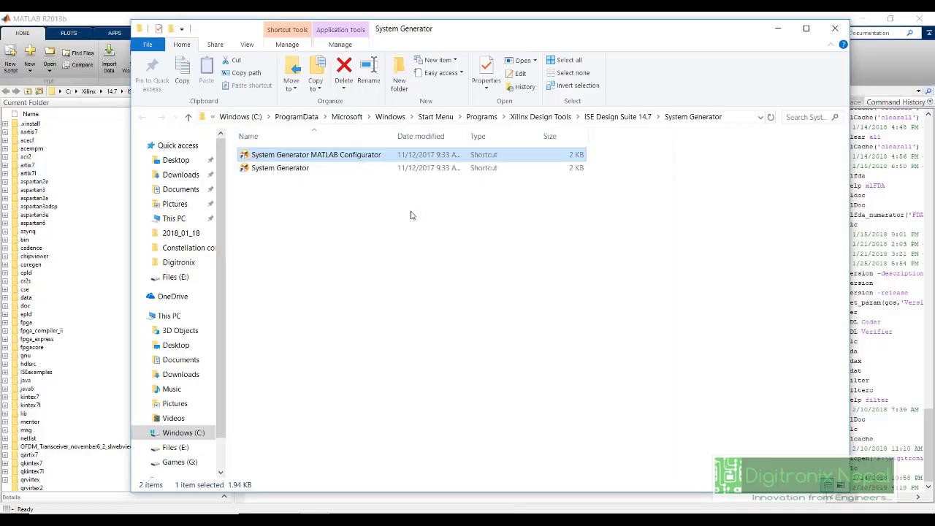
- Toggle the R2013b checkbox off again and close the chooser, leaving R2013b configured
drag(170, 66, 269, 128)
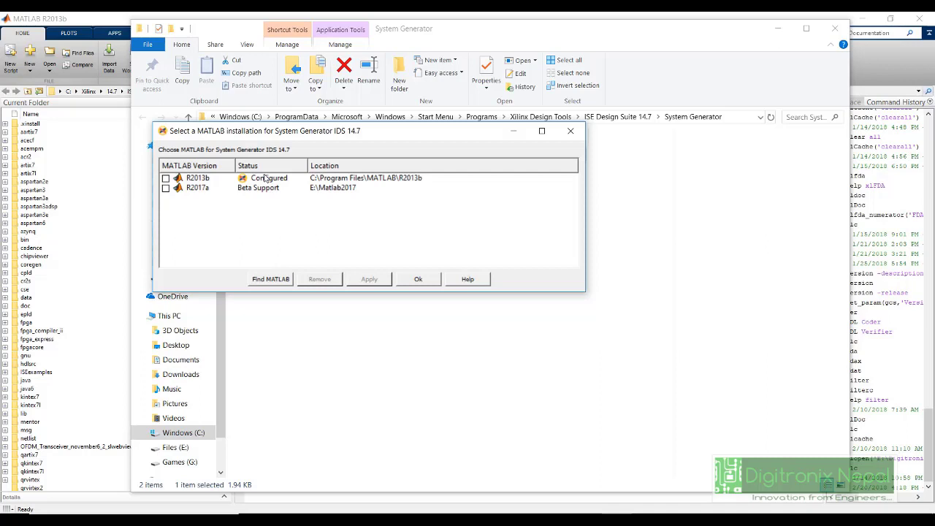
click(165, 178)
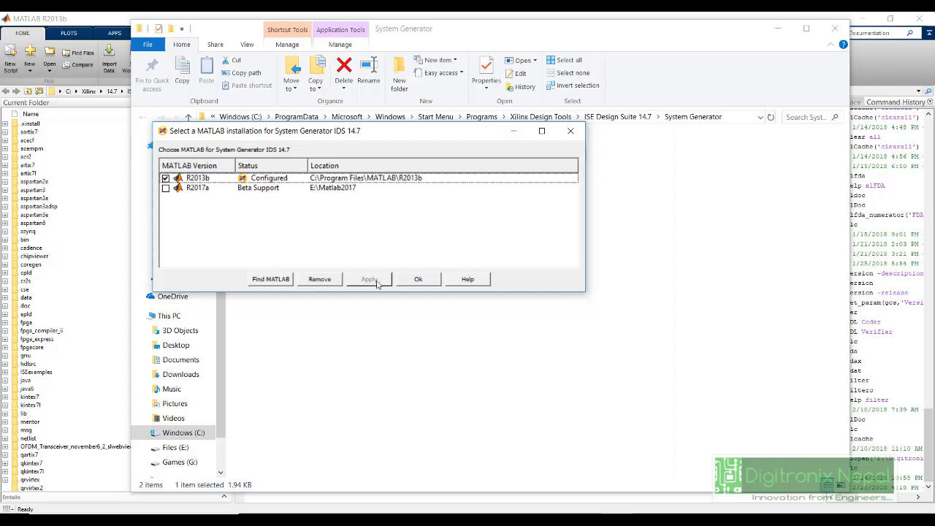
click(166, 178)
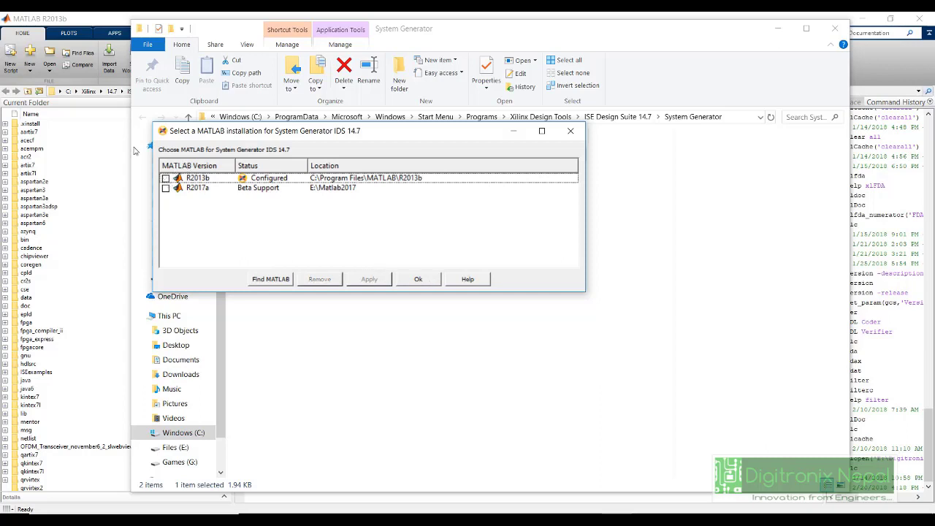
click(573, 132)
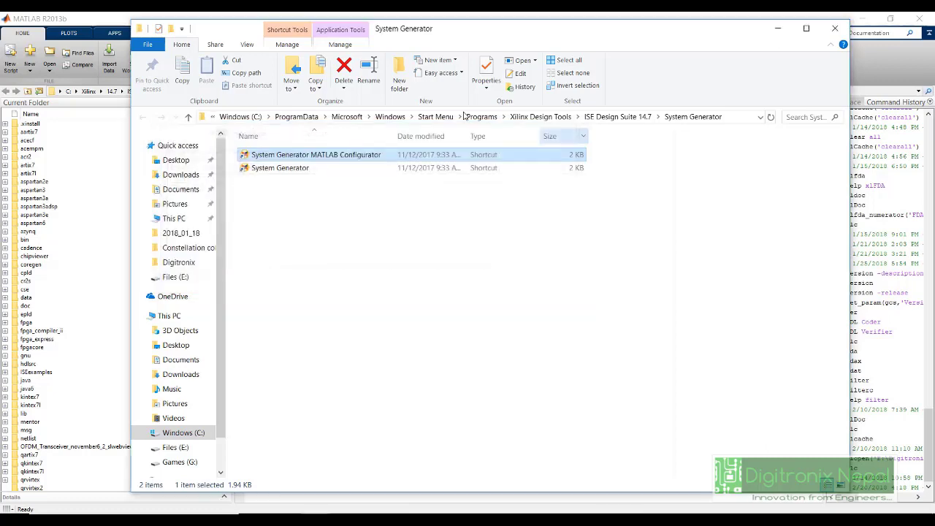
- Close the System Generator shortcut folder and return to the MATLAB Command Window
click(834, 28)
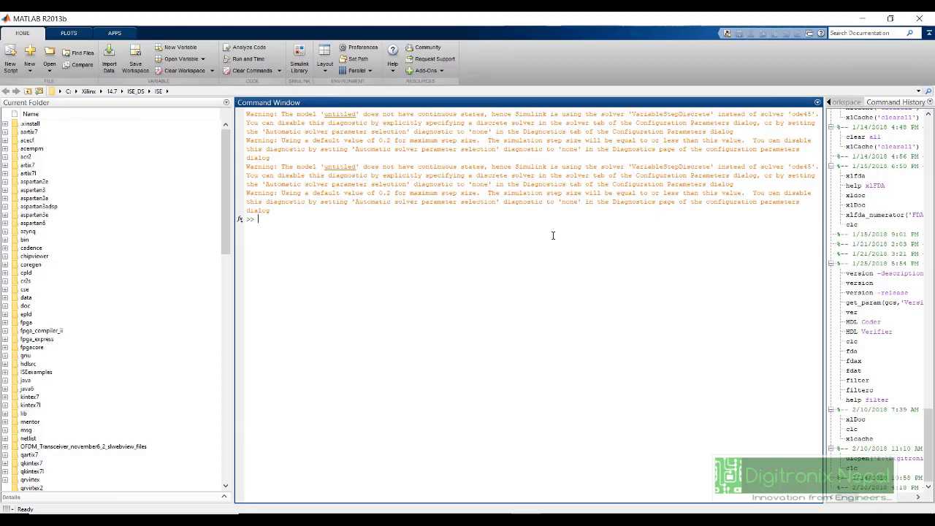
key(super)
text(syst)
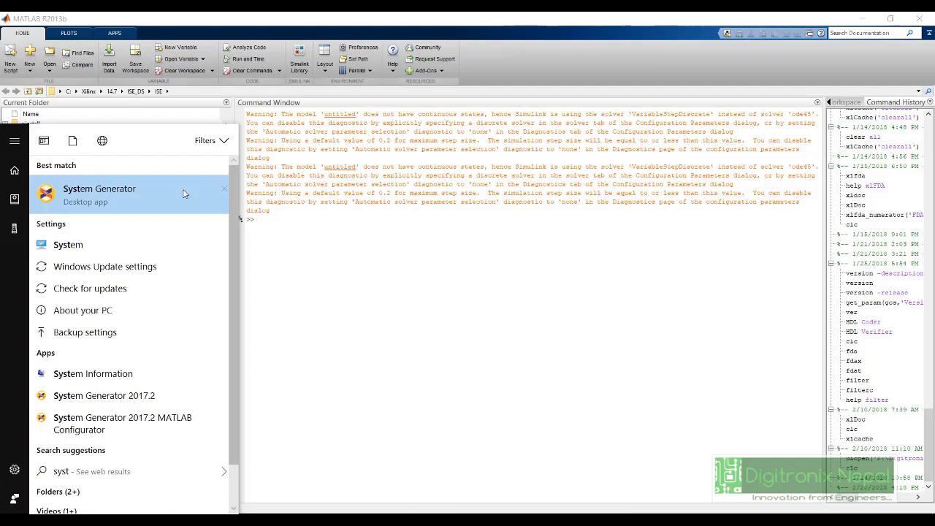
click(434, 270)
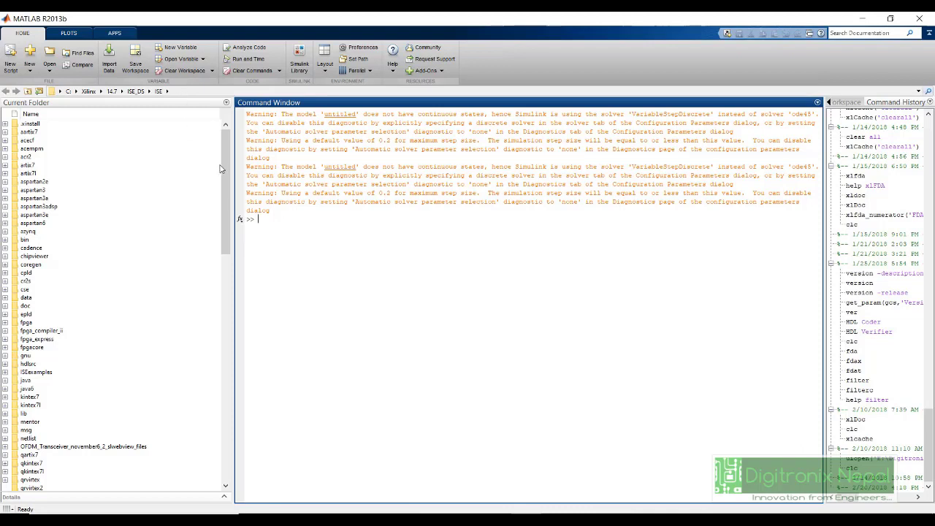
scroll(226, 171, down, 5)
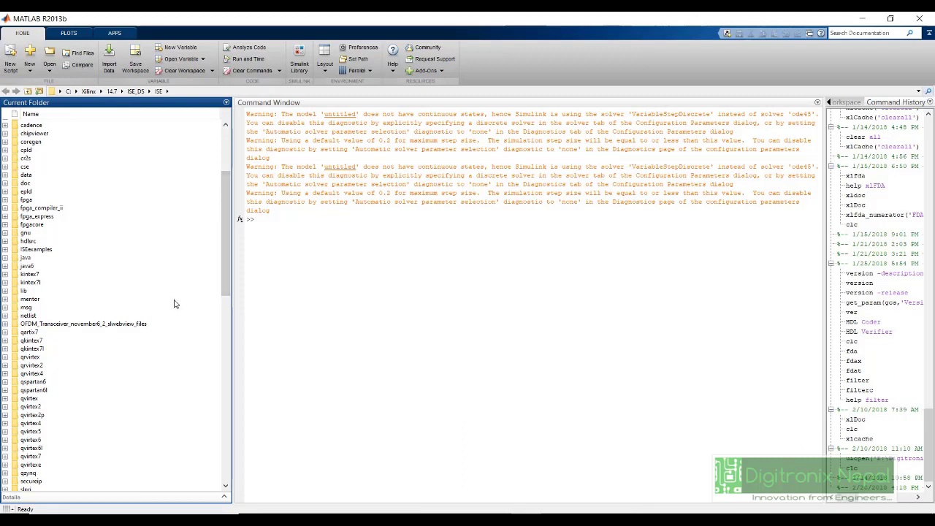
drag(226, 260, 223, 403)
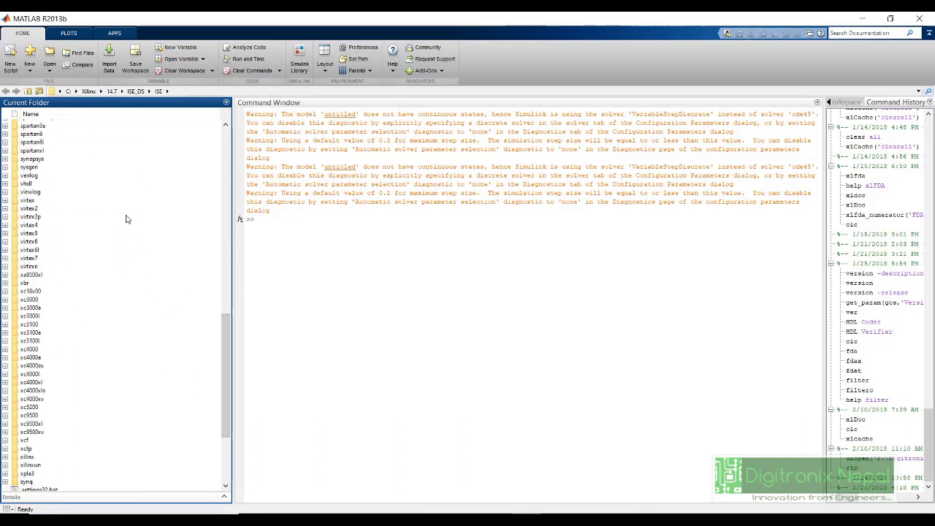
drag(227, 362, 234, 173)
click(545, 268)
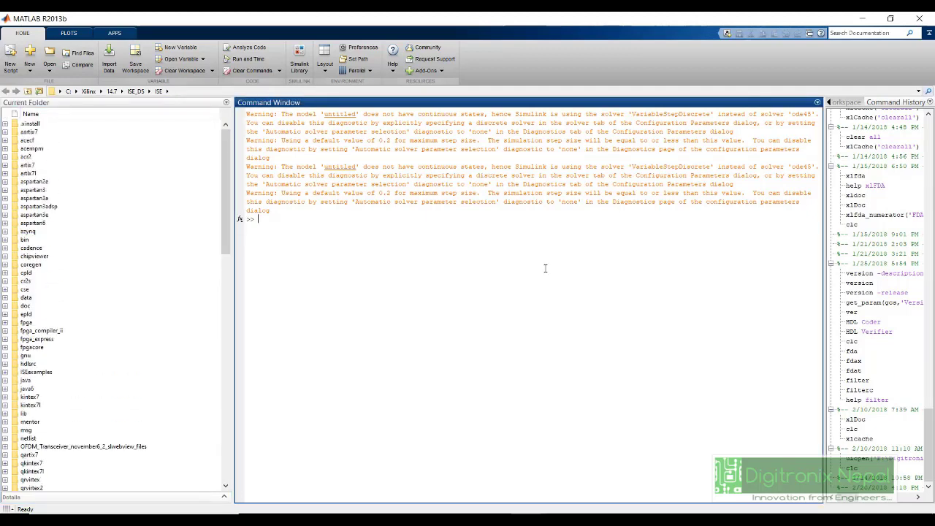
- Open the Simulink Library Browser and expand Xilinx Blockset down to its Communication blocks
click(299, 58)
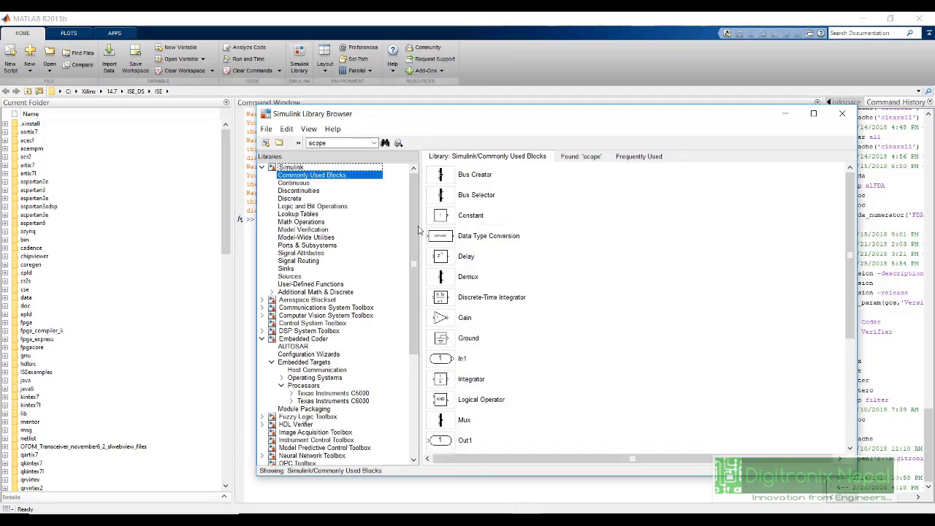
drag(419, 236, 419, 337)
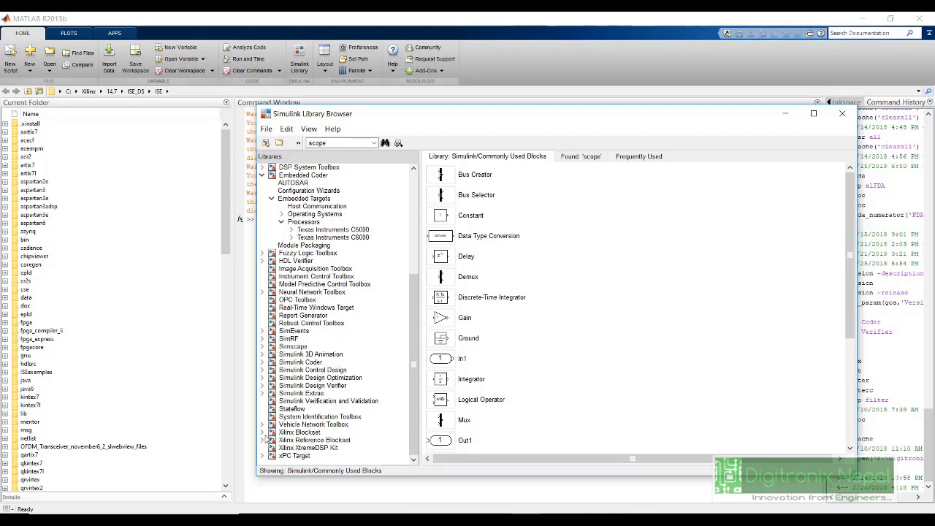
click(265, 434)
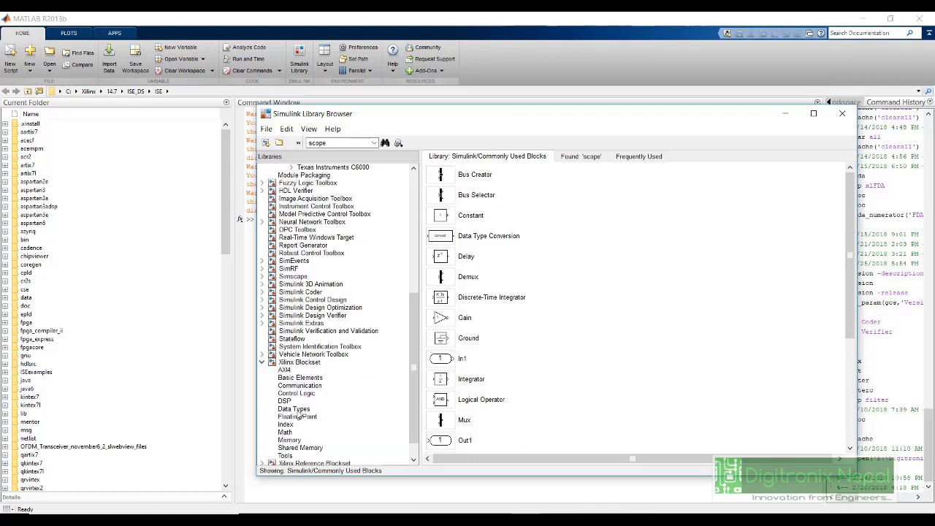
click(289, 376)
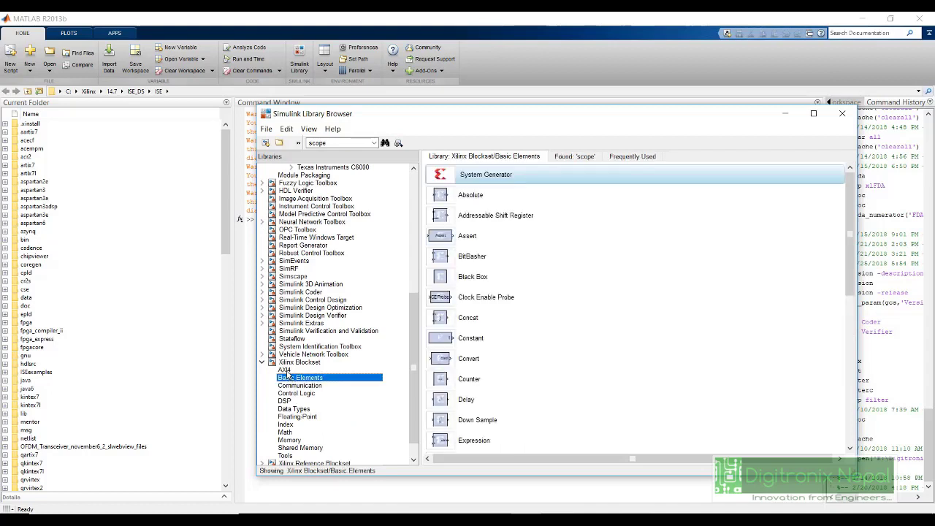
click(285, 370)
click(313, 386)
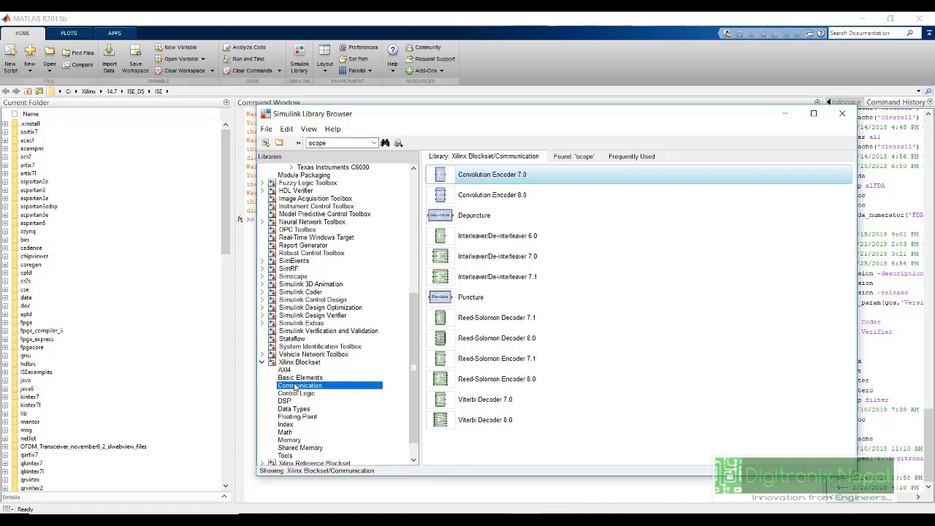
click(335, 141)
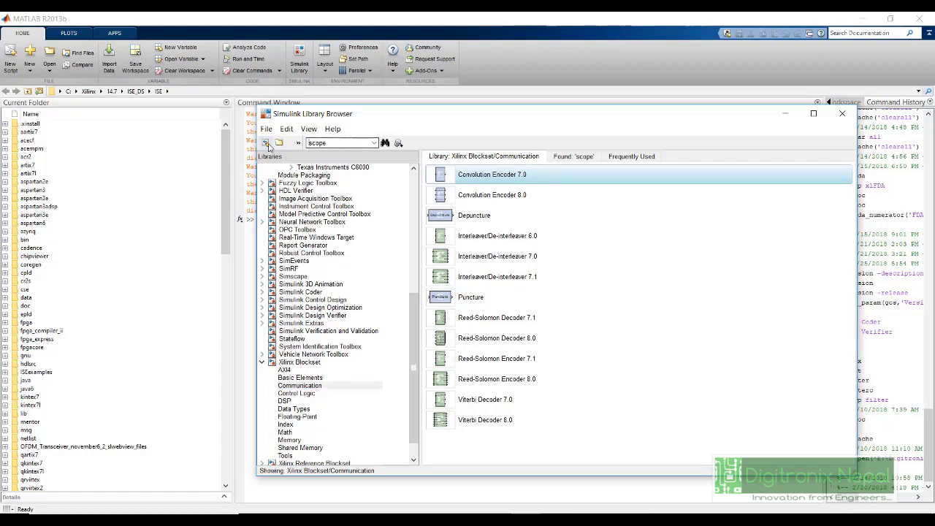
- Start a new blank model and add the System Generator block at its top-left
click(265, 142)
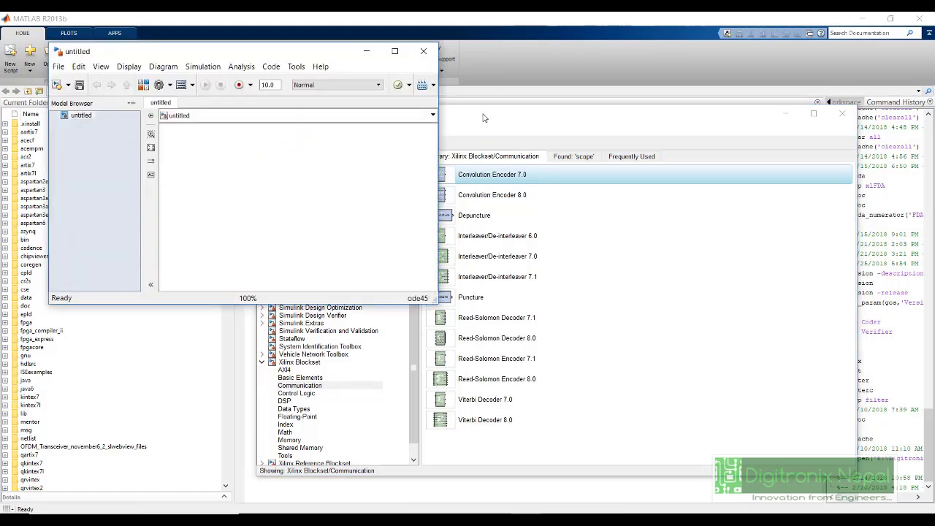
drag(484, 117, 595, 111)
click(459, 136)
click(437, 136)
drag(431, 136, 407, 136)
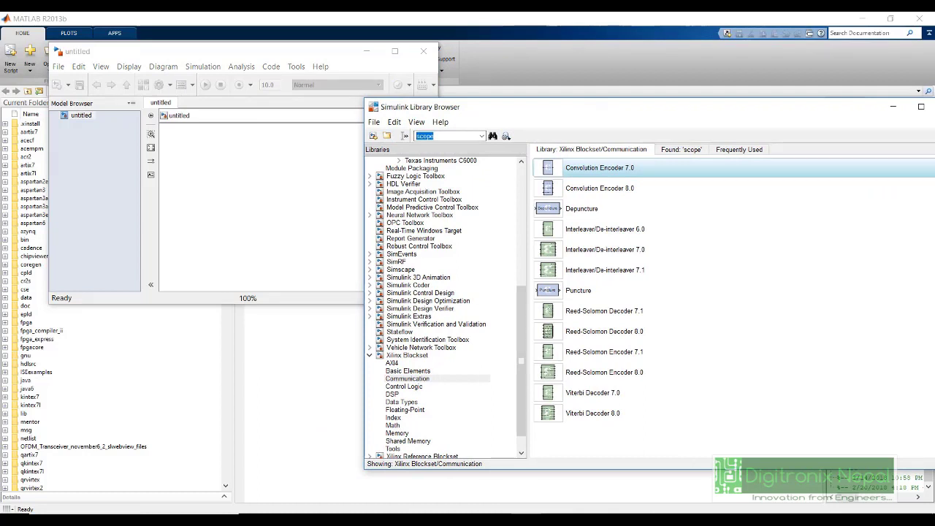
text(syst)
key(Return)
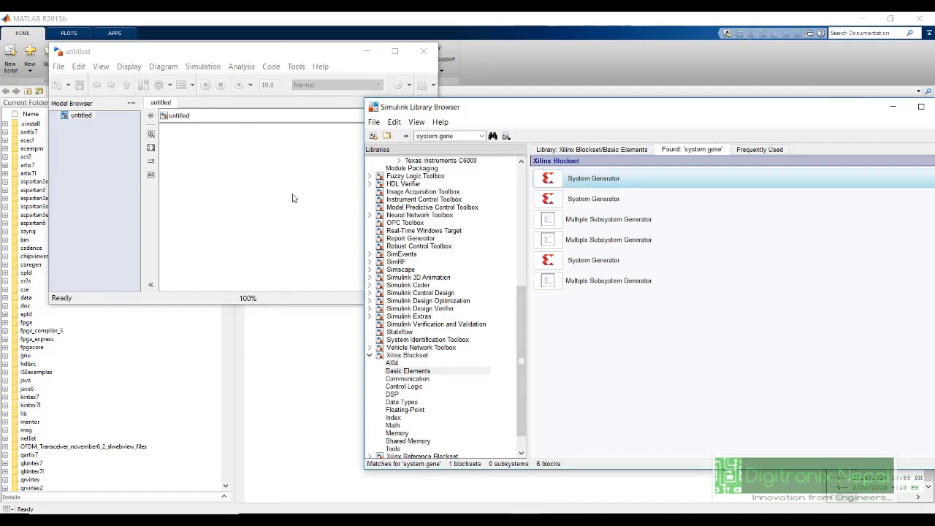
key(ctrl+i)
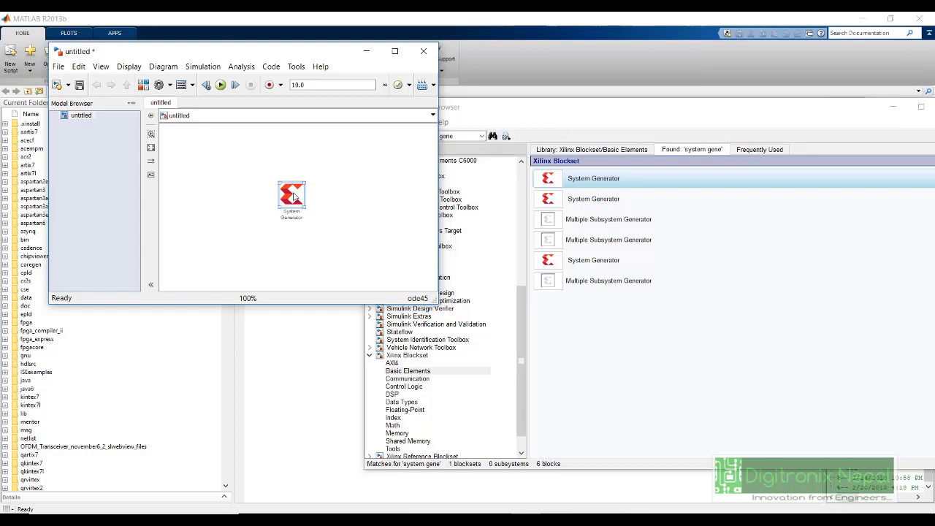
drag(290, 193, 208, 144)
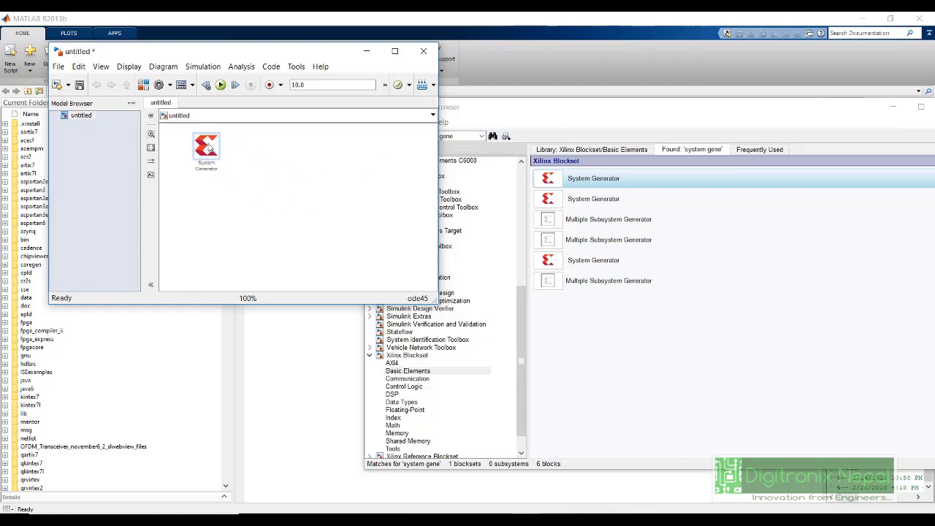
click(469, 136)
- Search the library for 'add' and place the Xilinx AddSub block in the model
drag(415, 136, 454, 136)
text(adder)
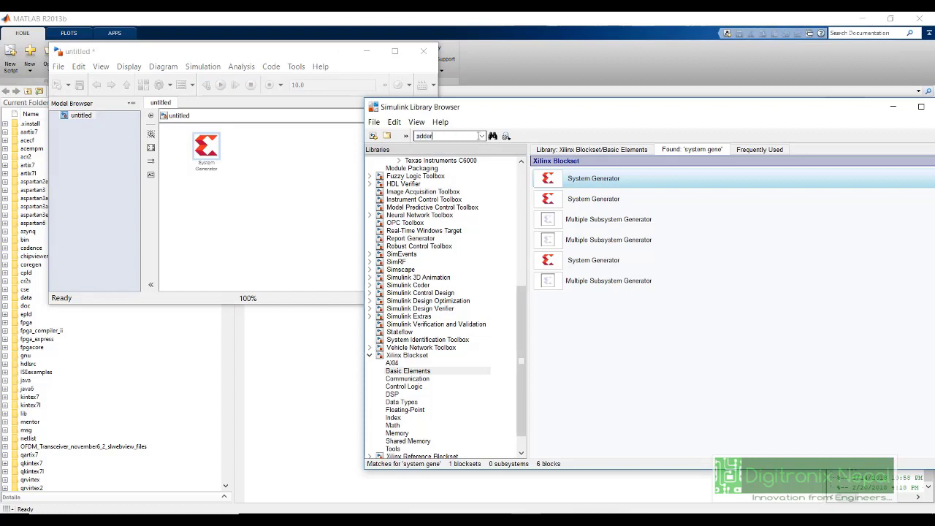
key(Return)
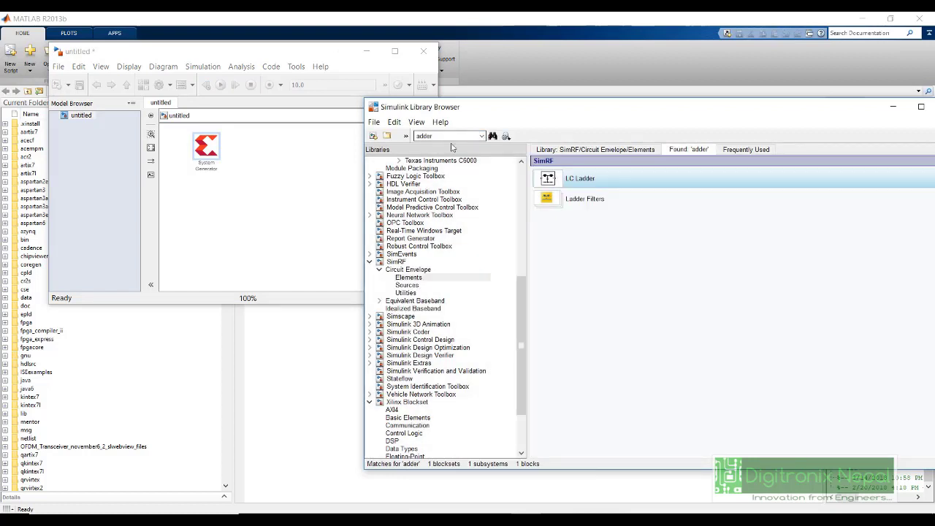
click(454, 137)
click(454, 138)
key(Return)
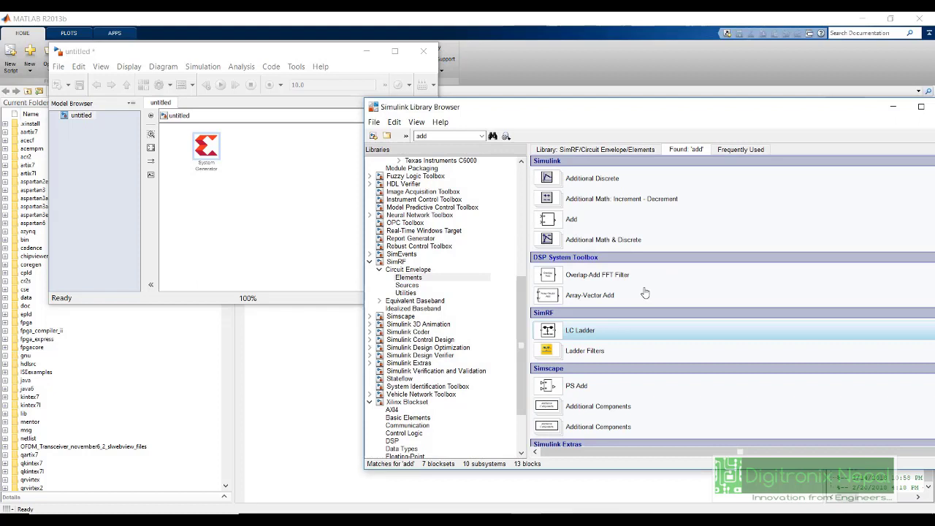
scroll(645, 293, down, 6)
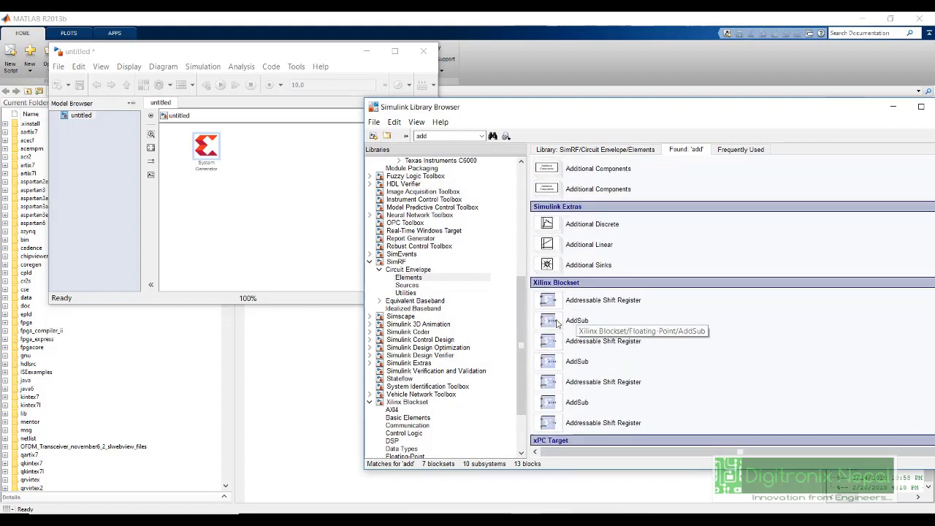
drag(557, 323, 313, 223)
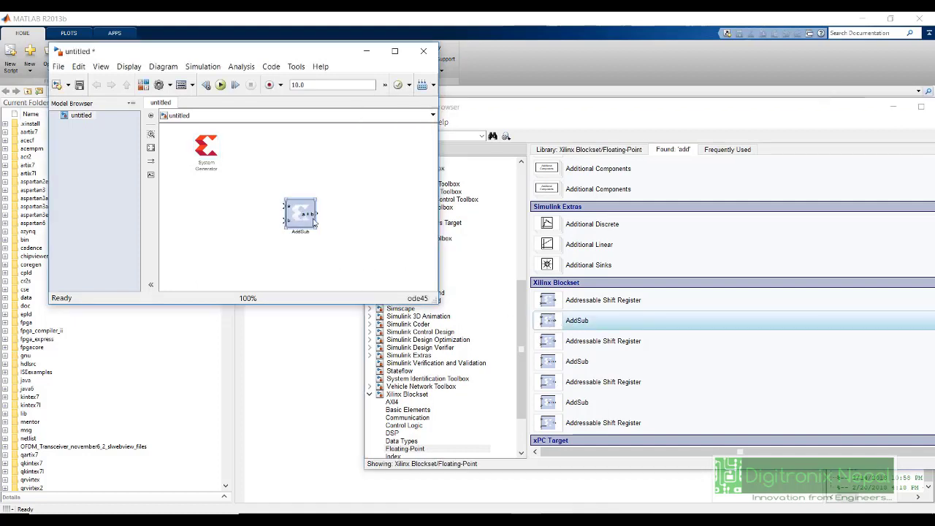
- Search for 'constant' and place a Simulink Constant block left of AddSub
click(550, 121)
click(474, 140)
text(constant)
key(Return)
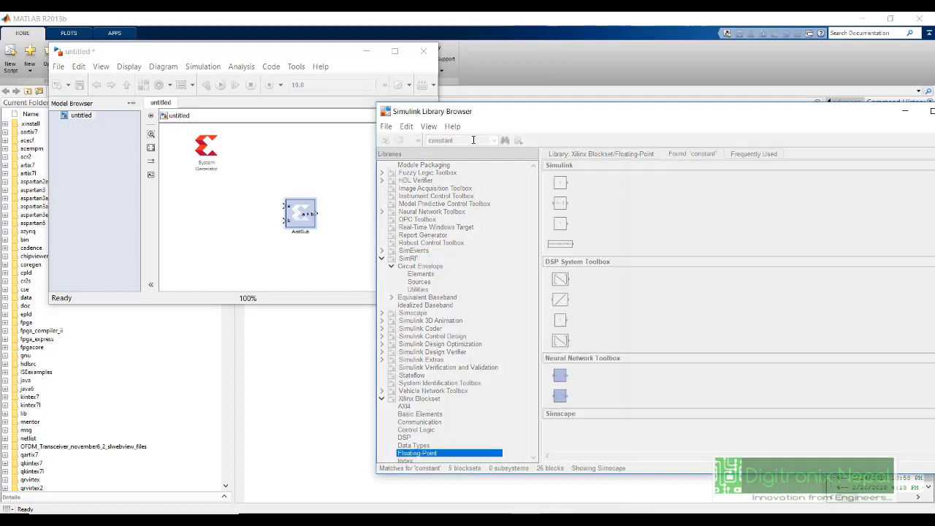
scroll(633, 292, down, 5)
scroll(606, 241, up, 5)
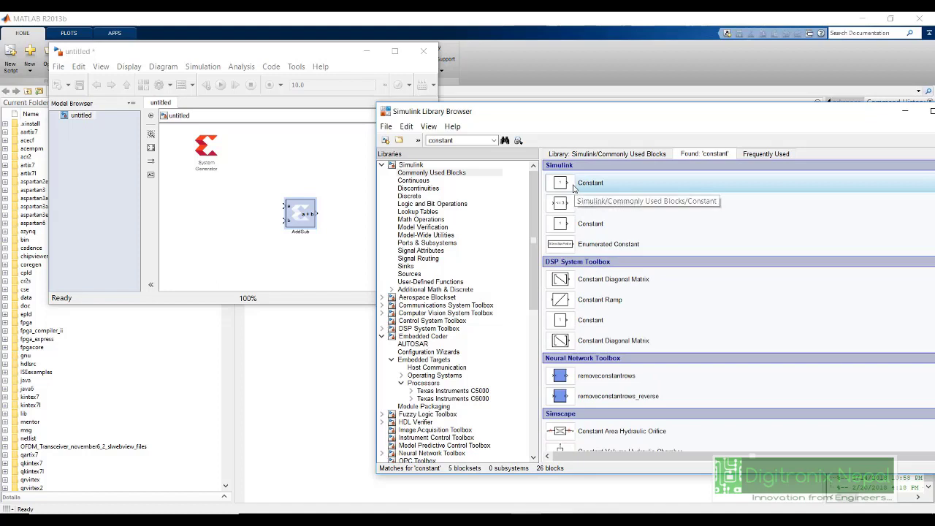
drag(564, 187, 188, 209)
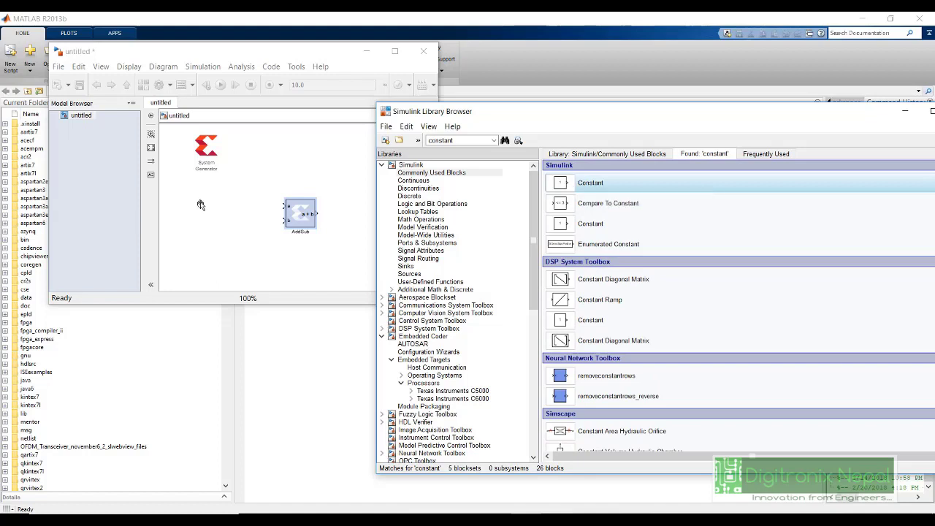
drag(201, 205, 203, 203)
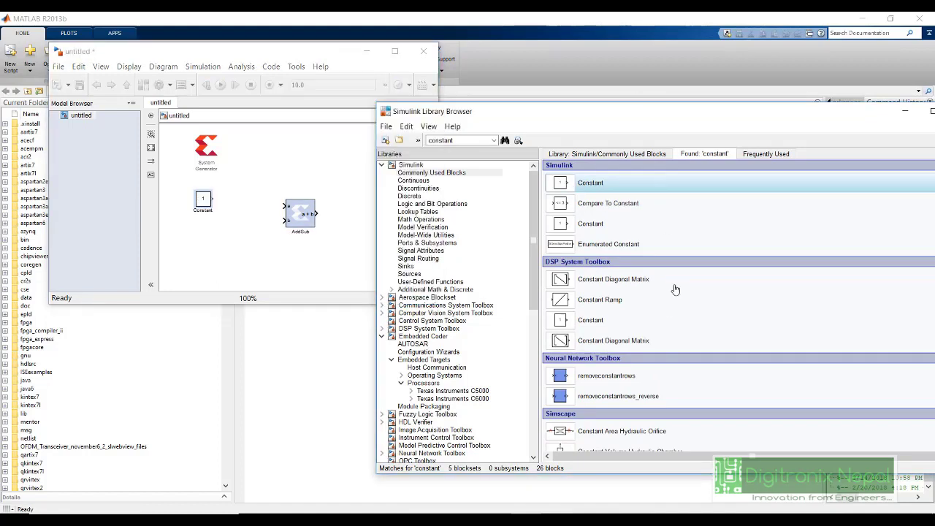
- Add a Xilinx Constant block as Constant1 and wire it into AddSub's lower input
scroll(676, 324, down, 4)
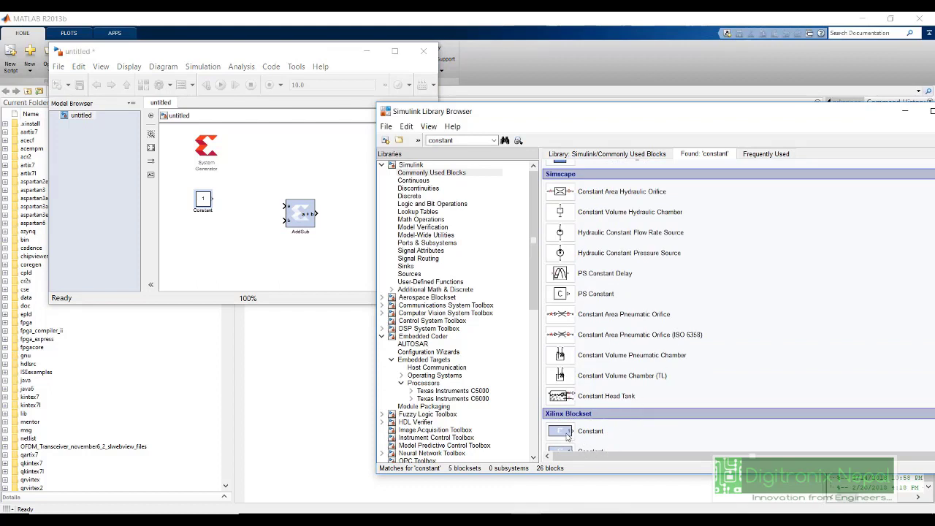
drag(567, 436, 206, 260)
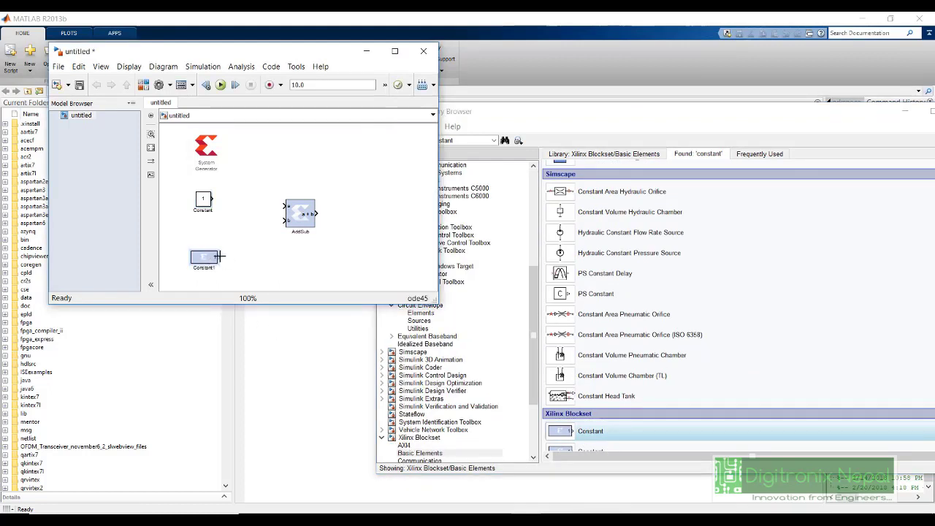
mouse_move(219, 256)
mouse_down()
mouse_move(274, 219)
mouse_move(336, 223)
mouse_up()
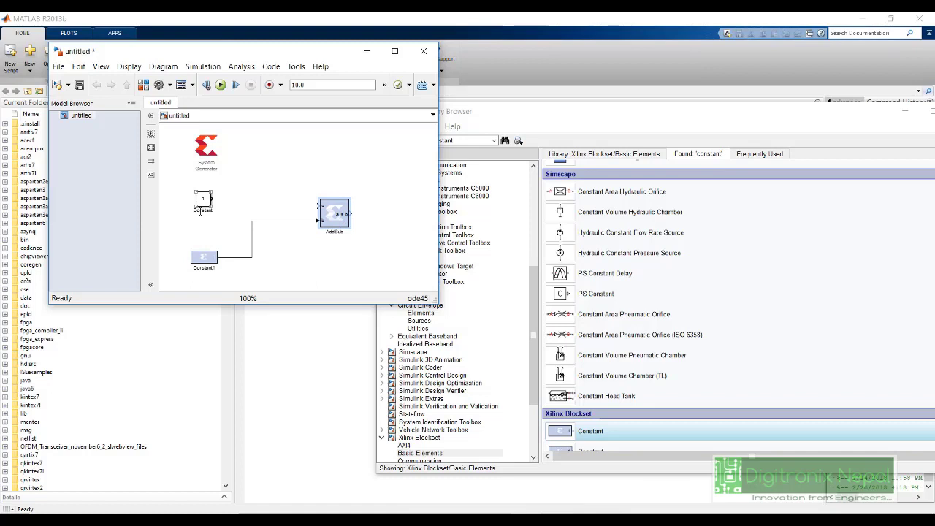
- Search for 'gateway' and place Gateway In and Gateway Out blocks around AddSub
click(476, 140)
double_click(476, 140)
text(gateway)
key(Return)
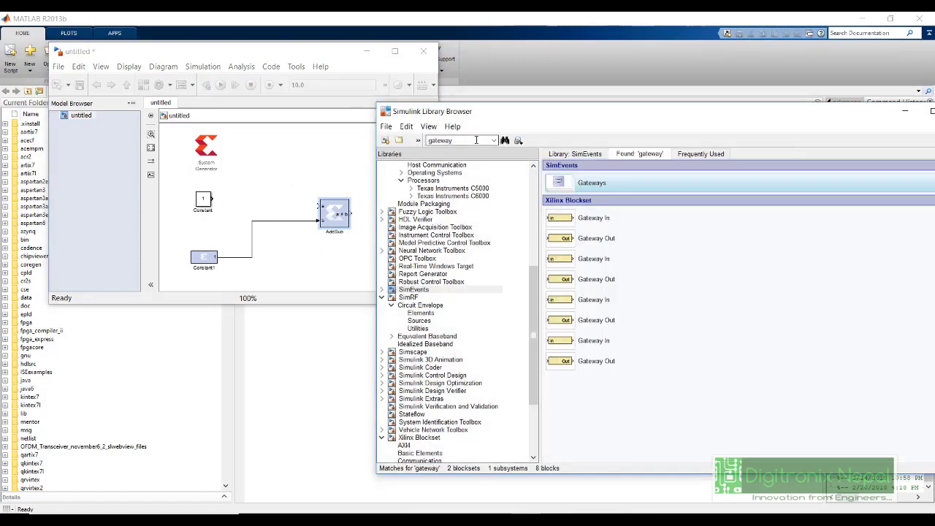
drag(439, 215, 320, 204)
drag(439, 244, 634, 238)
click(700, 120)
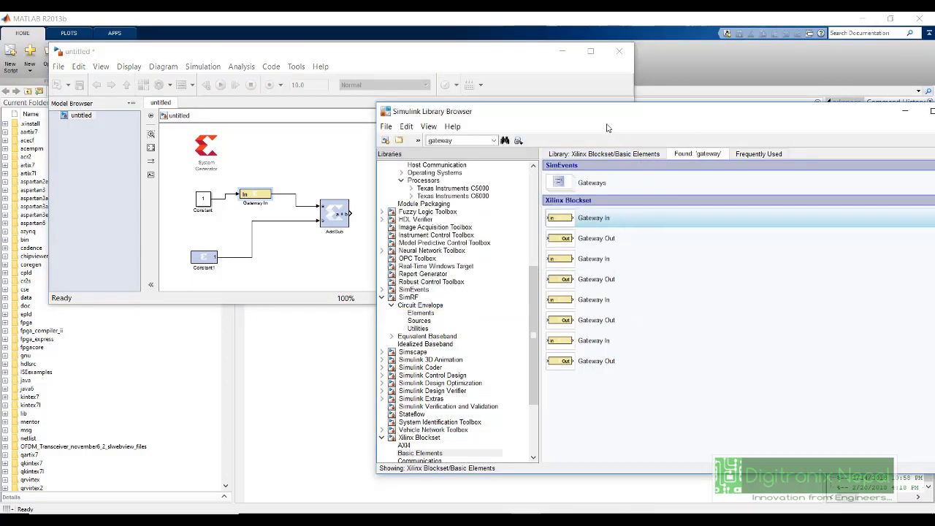
drag(677, 114, 766, 113)
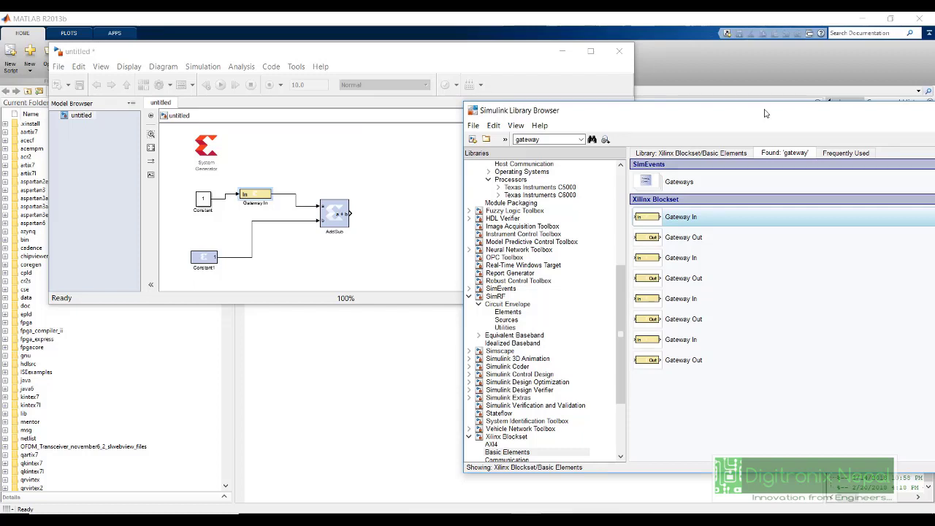
drag(685, 240, 424, 214)
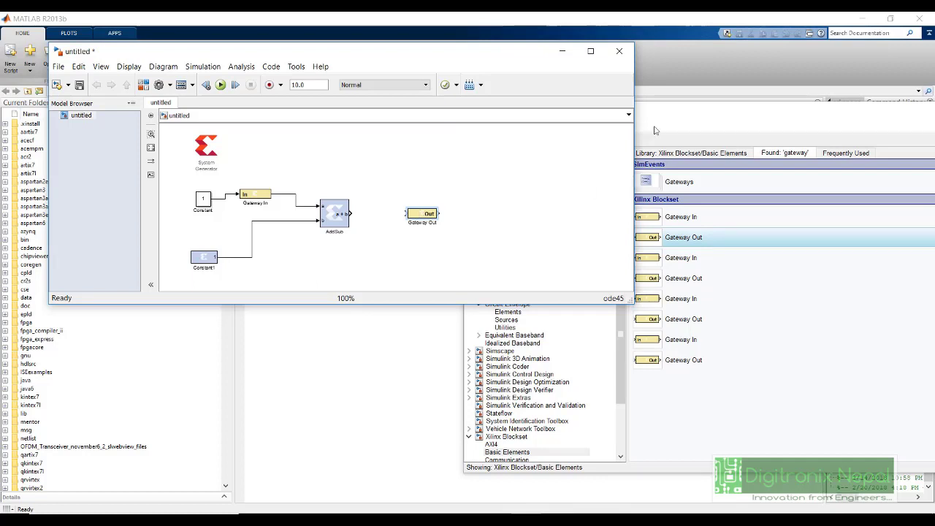
- Add a Display block and wire AddSub through Gateway Out into the Display
click(658, 125)
double_click(573, 137)
text(display)
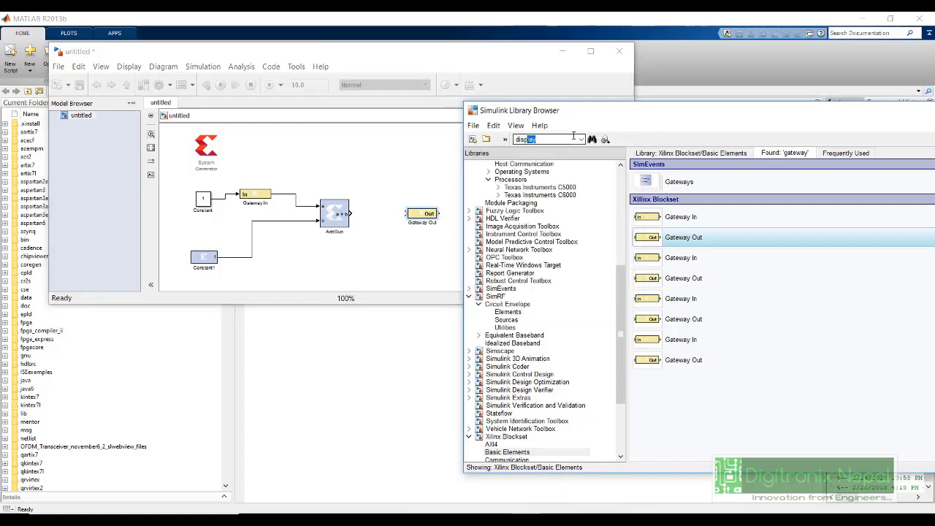
key(Return)
drag(662, 185, 508, 212)
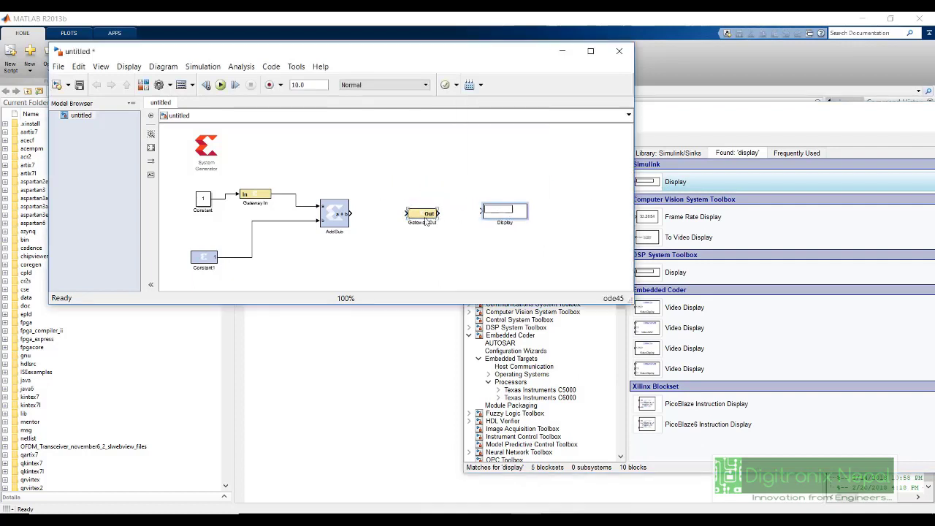
drag(351, 213, 486, 211)
click(321, 208)
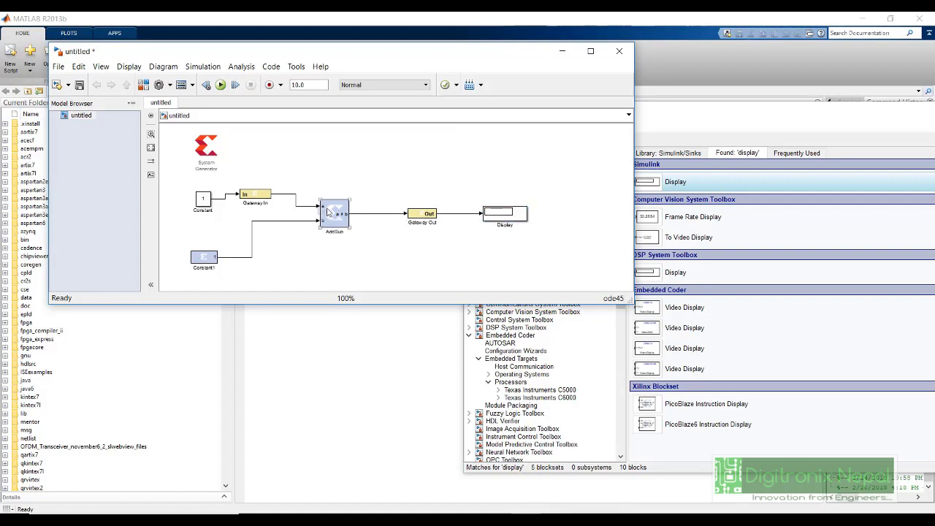
double_click(329, 213)
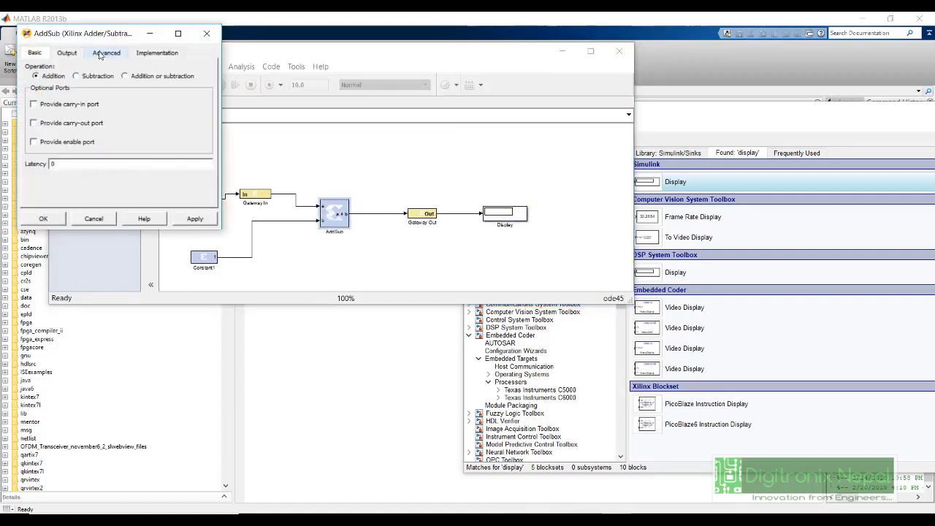
drag(87, 27, 199, 72)
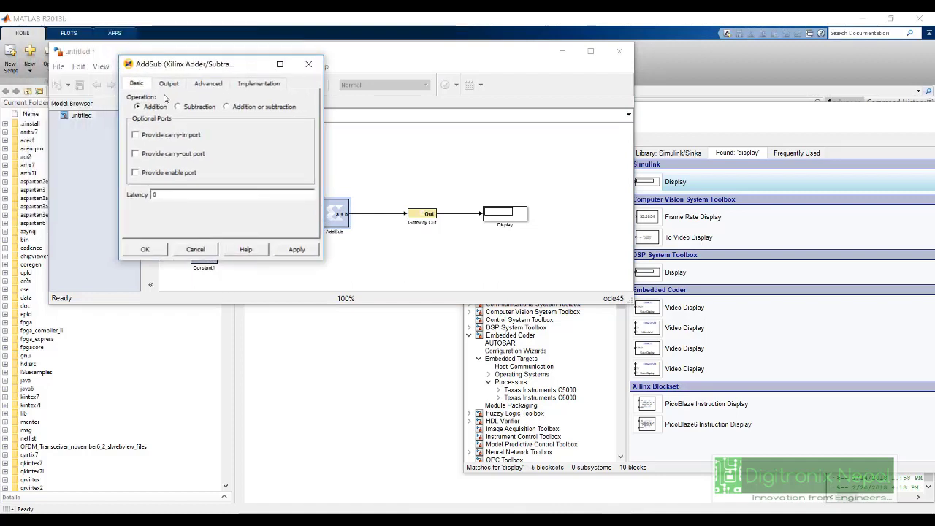
click(168, 84)
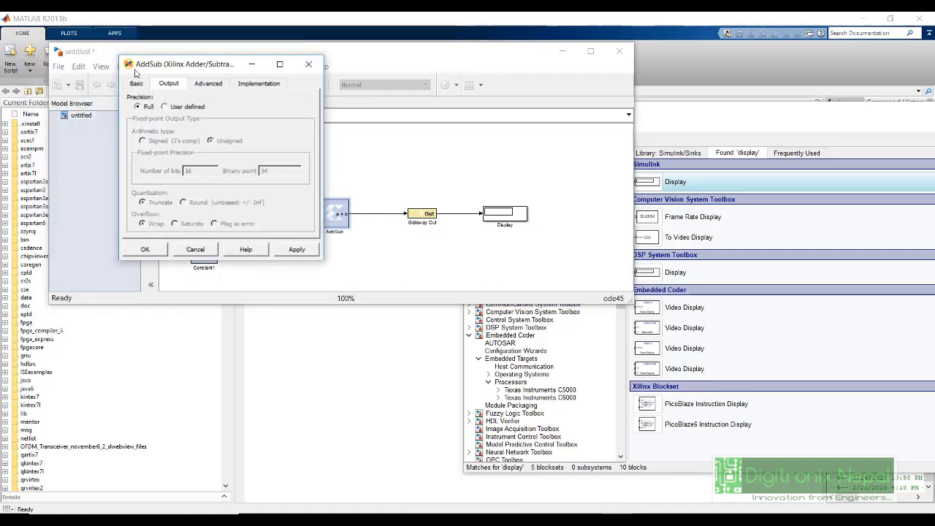
click(165, 107)
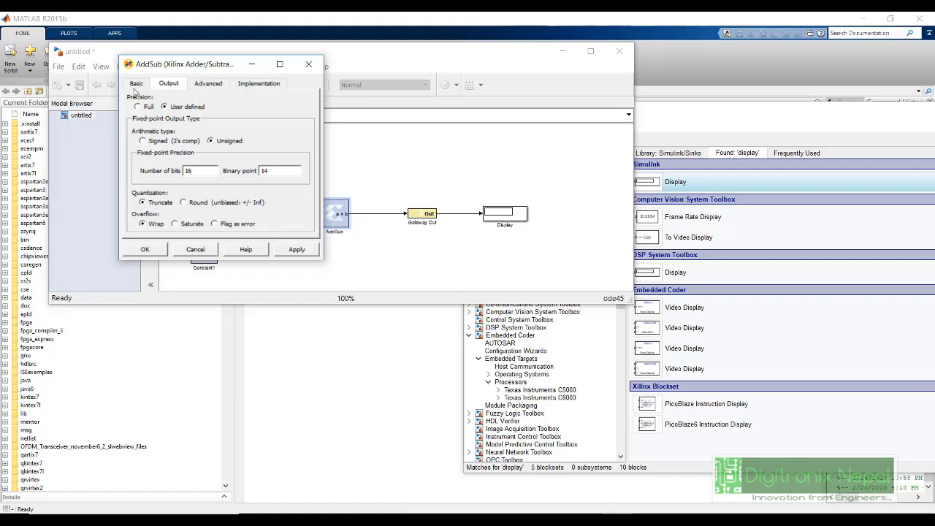
click(154, 108)
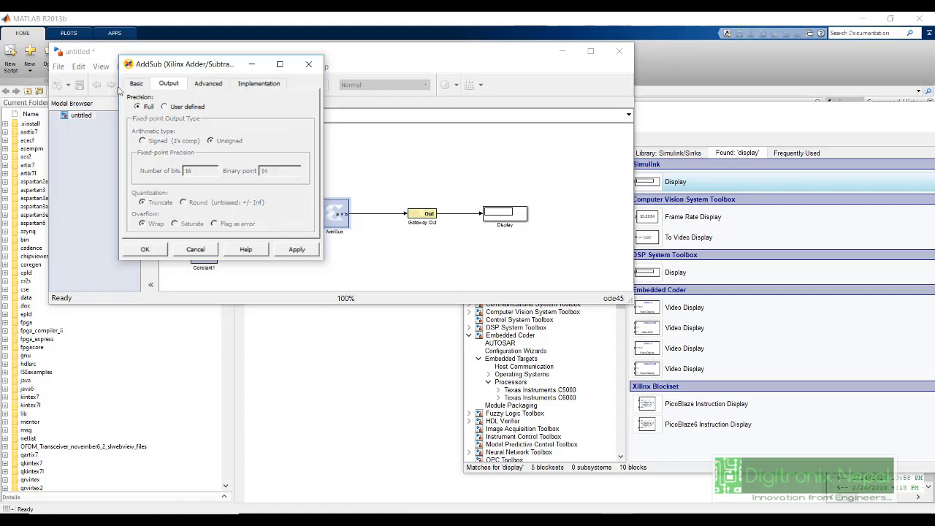
click(206, 85)
click(261, 84)
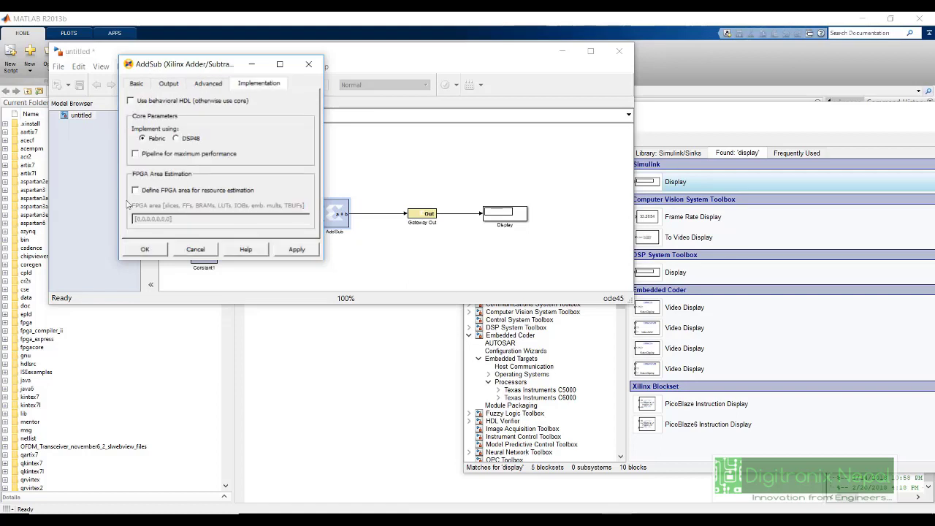
click(145, 249)
click(257, 195)
- Give Gateway In Signed arithmetic with 32 bits and binary point 16, then confirm with OK
double_click(257, 196)
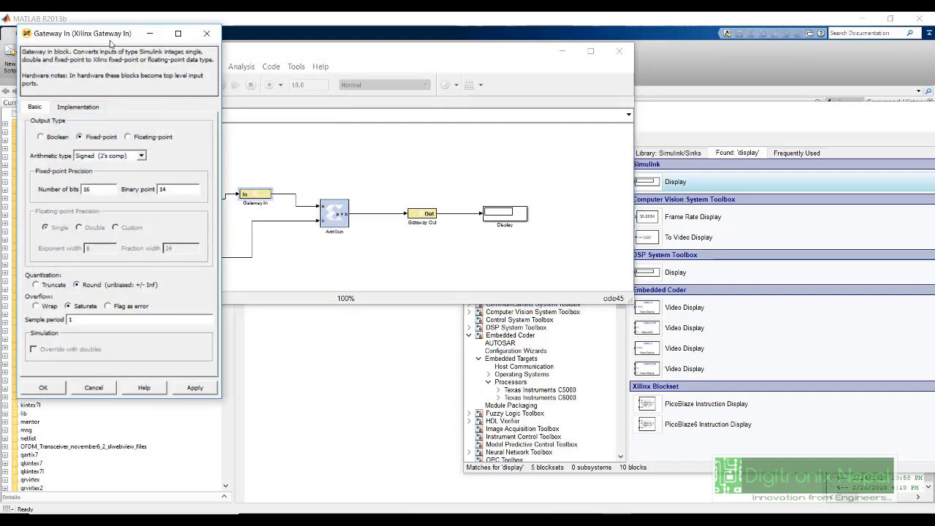
drag(113, 41, 199, 54)
click(191, 167)
click(153, 140)
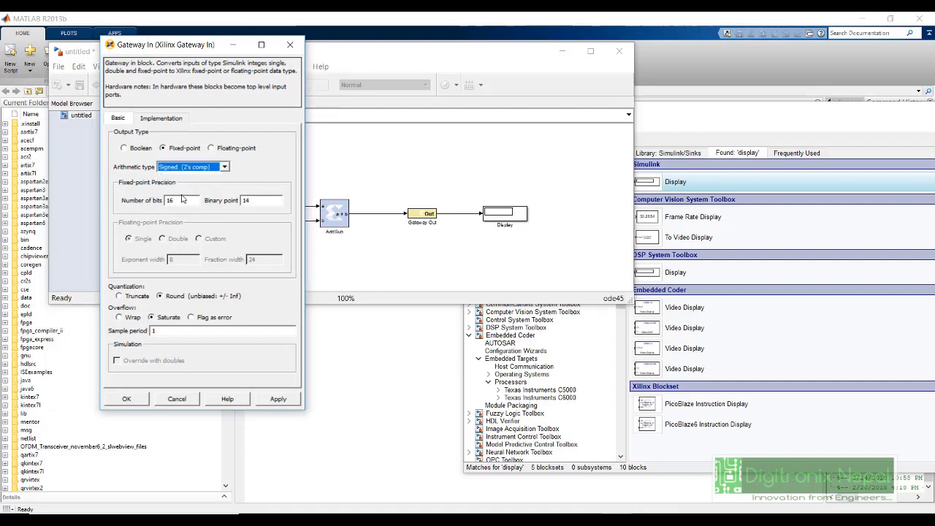
key(Tab)
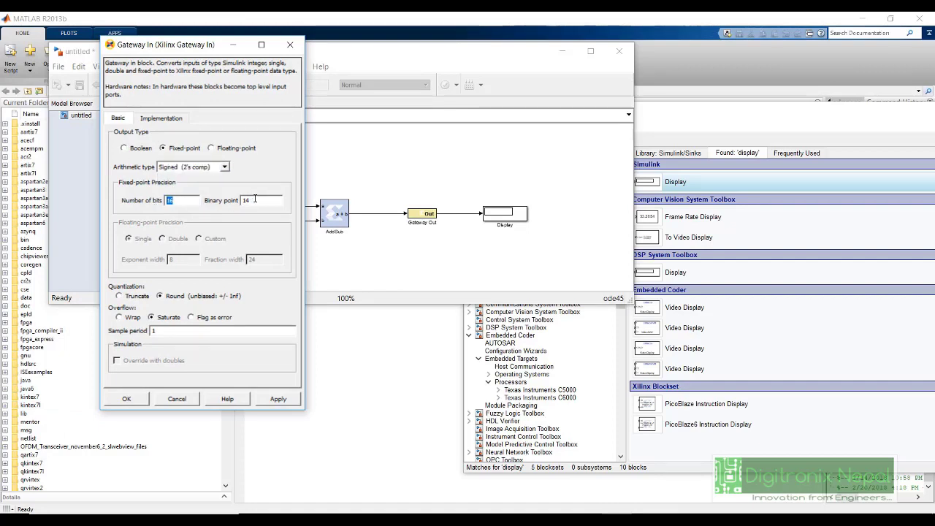
click(255, 199)
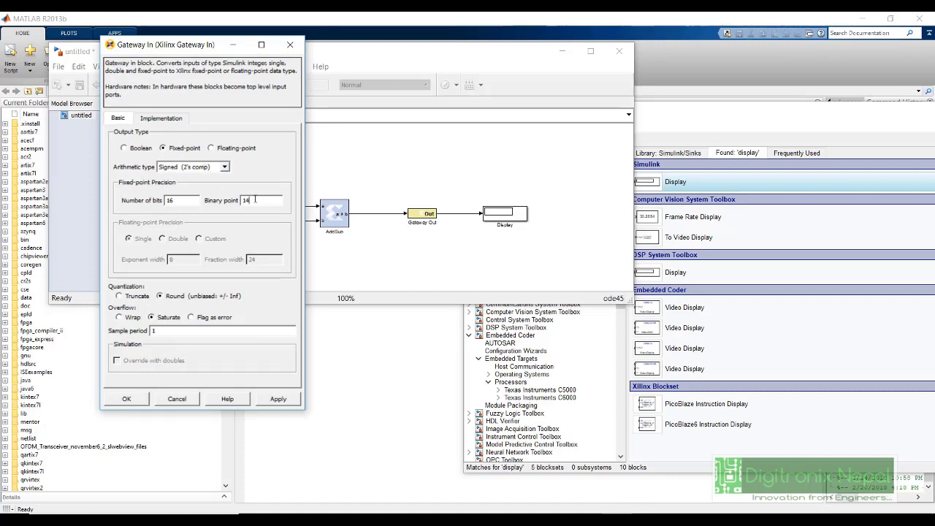
key(ctrl+a)
text(14)
key(shift+Tab)
text(32)
key(Tab)
text(1)
click(161, 117)
click(118, 118)
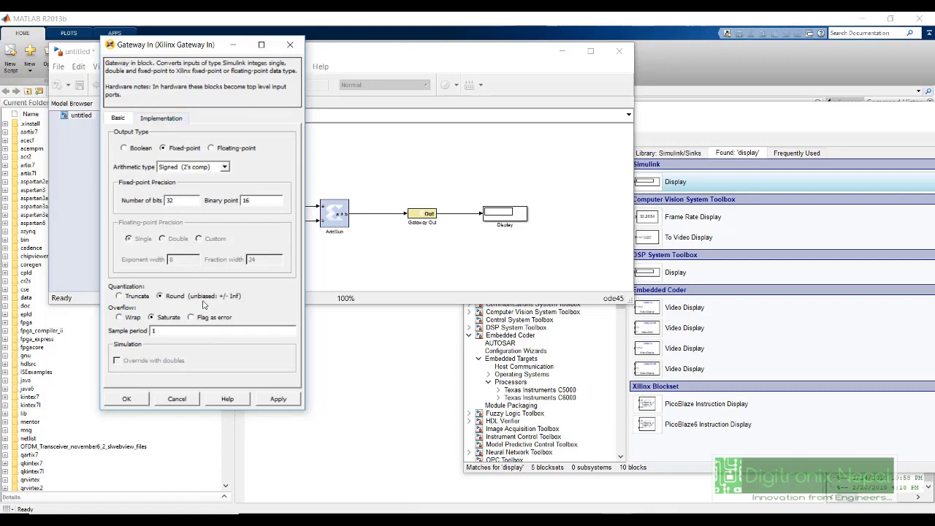
drag(202, 47, 282, 53)
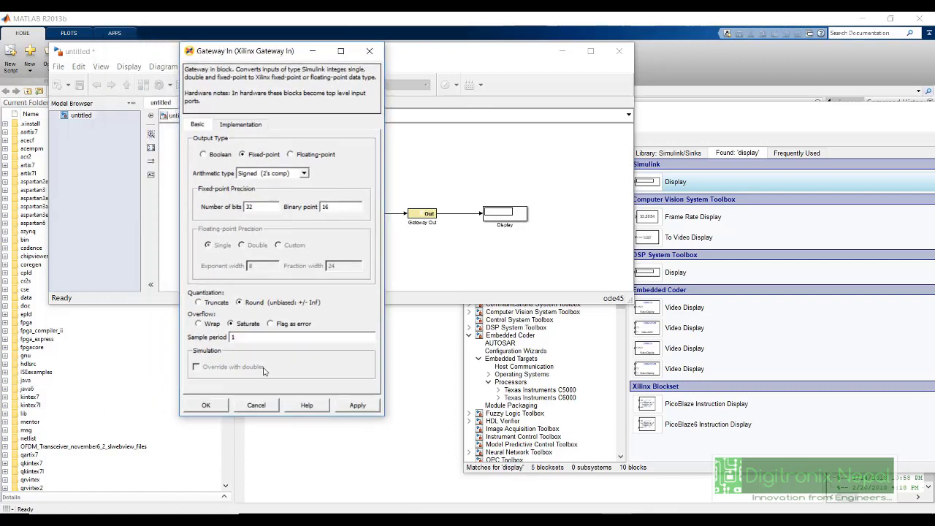
click(217, 404)
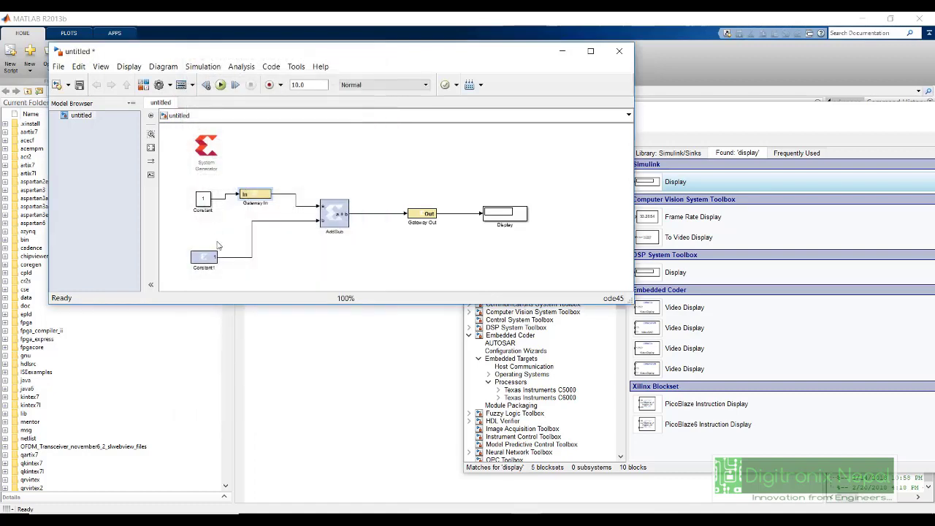
- Open Constant1's parameters and apply 32 bits with binary point 16
click(206, 259)
double_click(206, 259)
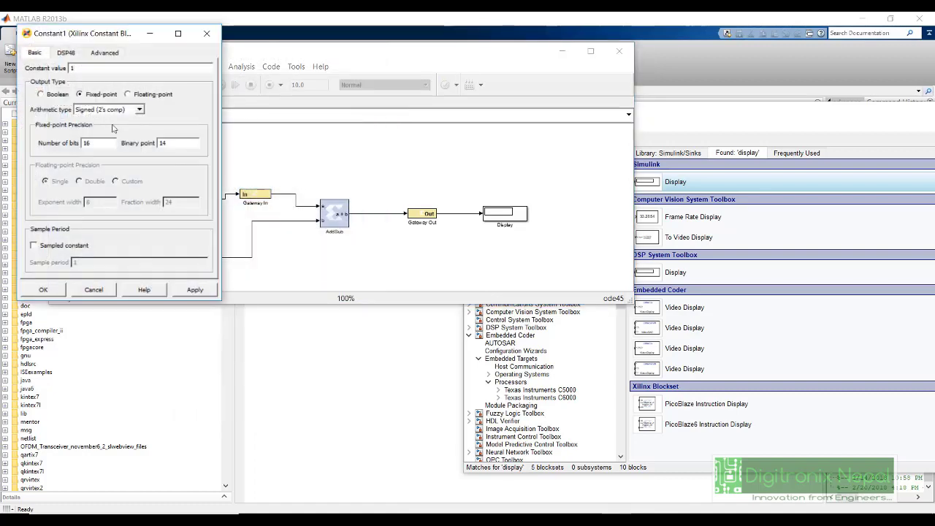
drag(110, 17, 204, 96)
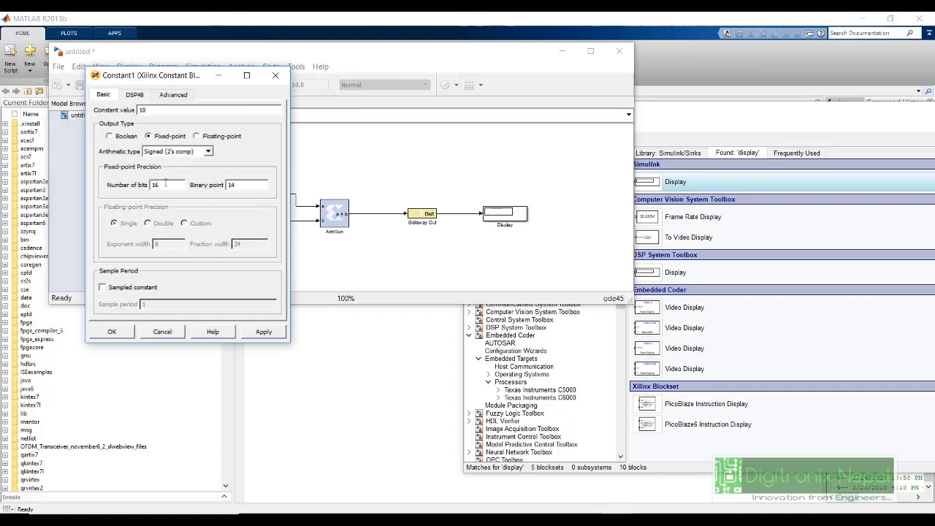
drag(162, 185, 138, 185)
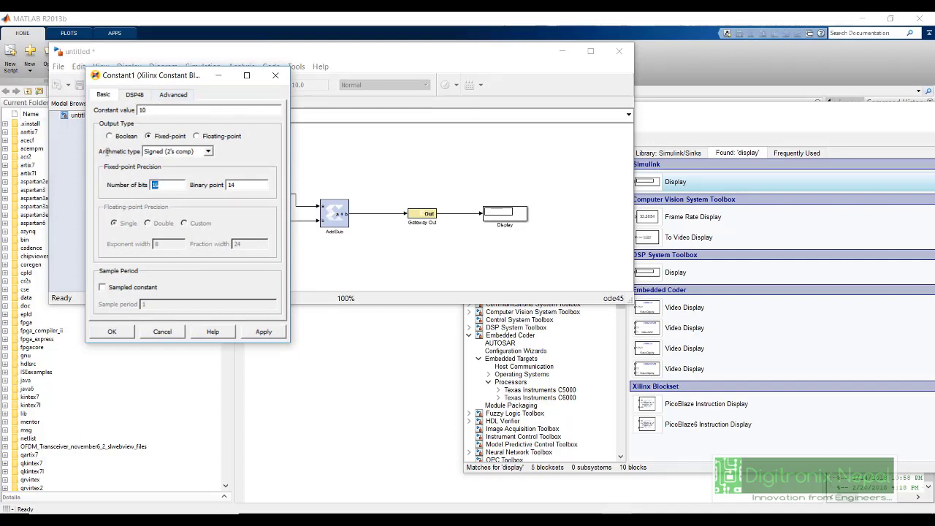
text(32)
key(Tab)
text(16)
click(267, 332)
- Apply a revised Constant1 precision with binary point 14
drag(184, 76, 417, 77)
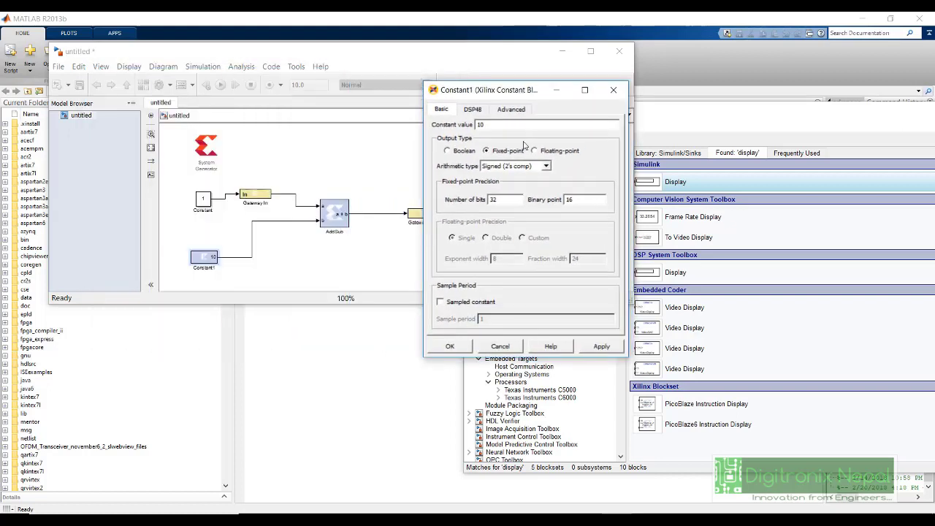
double_click(508, 202)
text(16)
double_click(579, 198)
text(14)
click(602, 354)
- Widen Constant1 and restore 32 bits with binary point 16, then confirm
drag(187, 267, 218, 262)
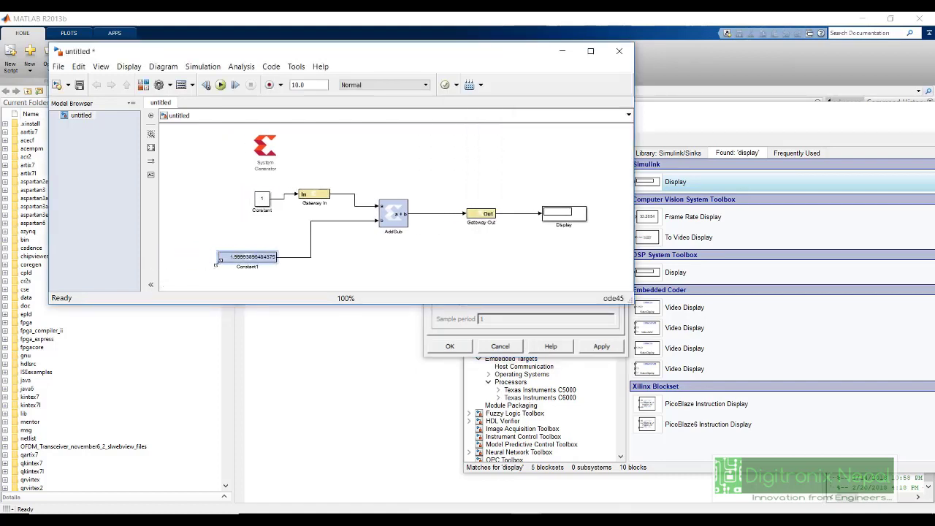
click(509, 333)
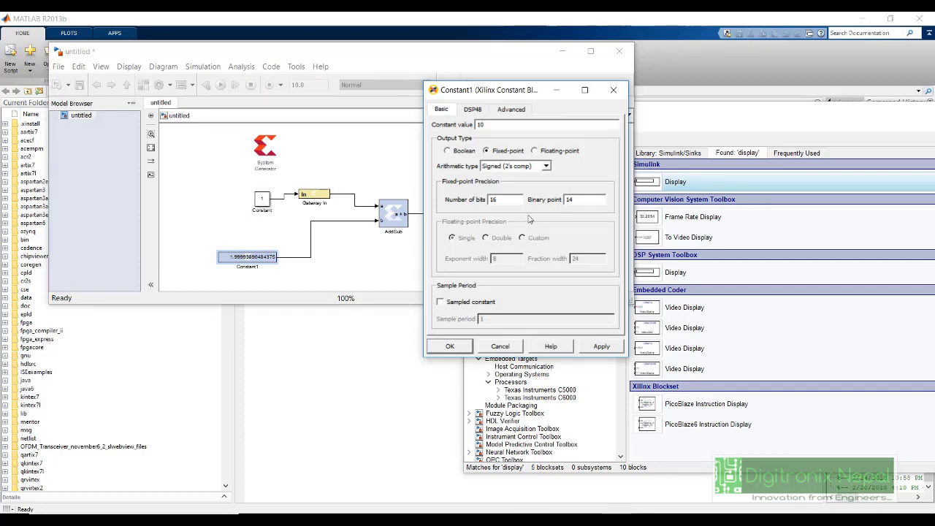
double_click(493, 200)
text(32)
double_click(600, 195)
text(16)
click(442, 345)
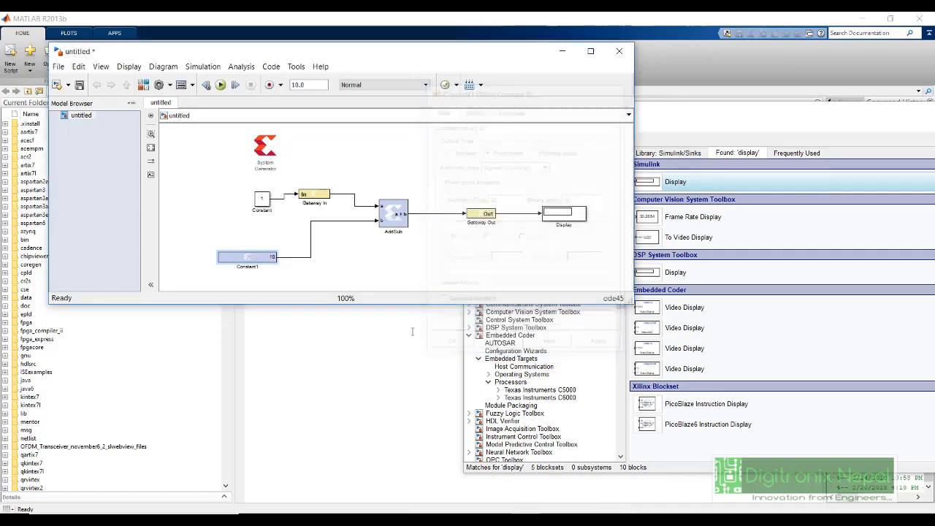
- Enter 15 as the Constant block's value, then review and close the Gateway In settings
double_click(264, 201)
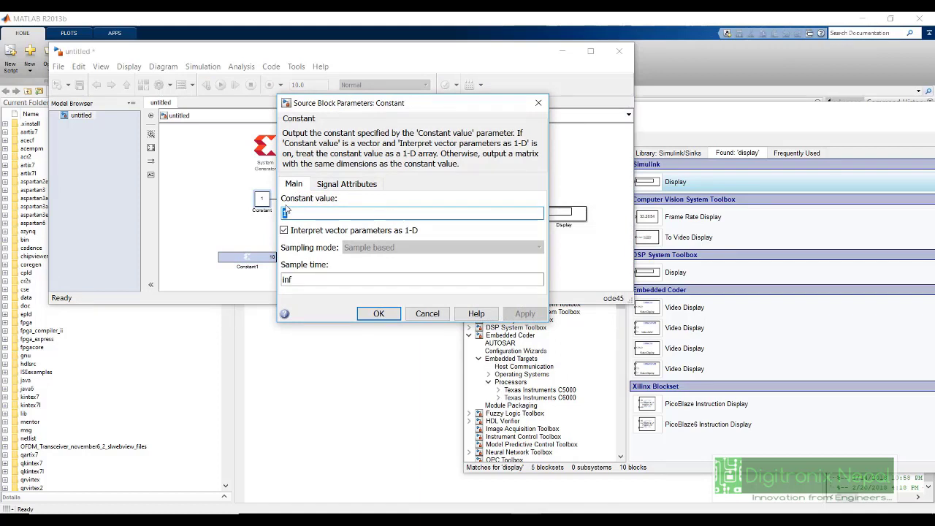
text(1)
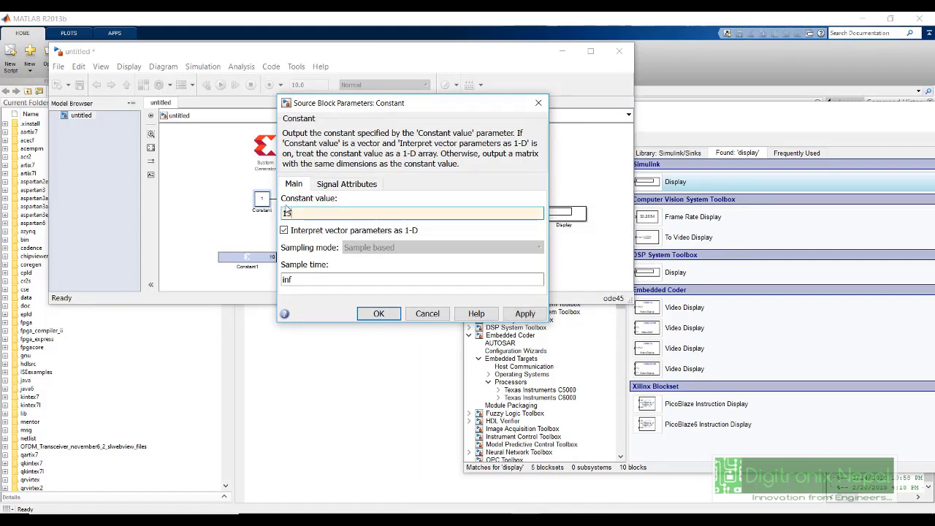
click(376, 314)
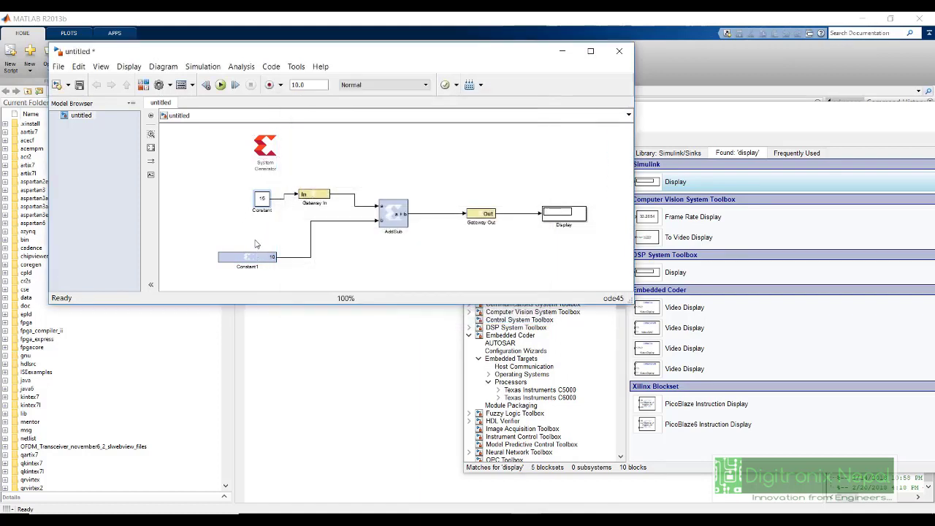
double_click(314, 194)
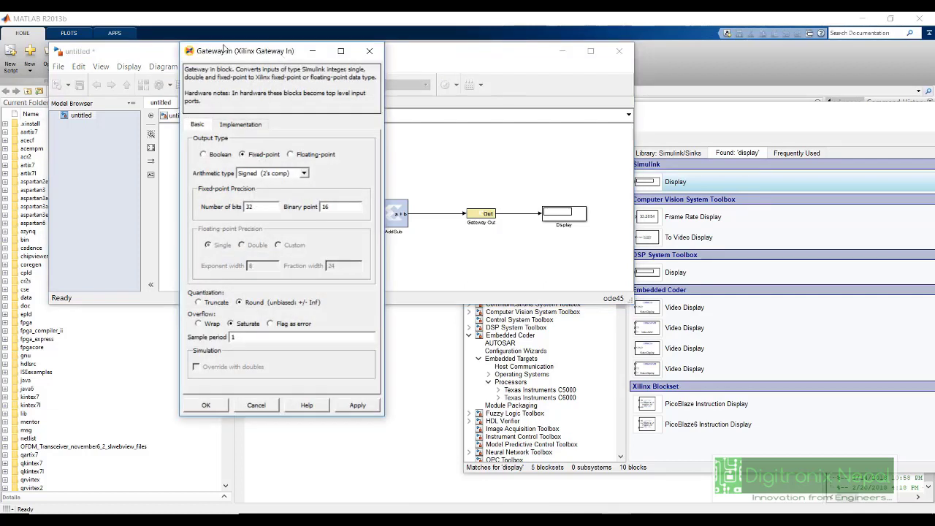
drag(290, 56, 437, 72)
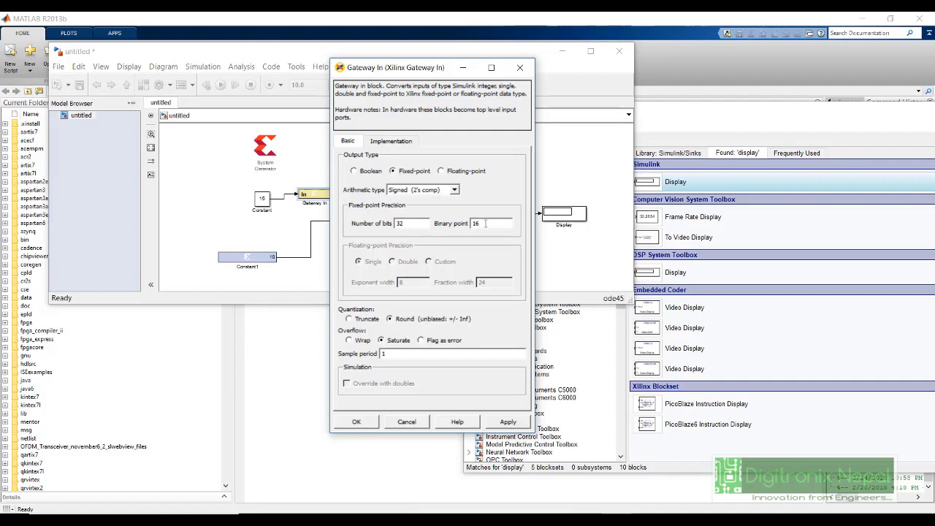
key(Return)
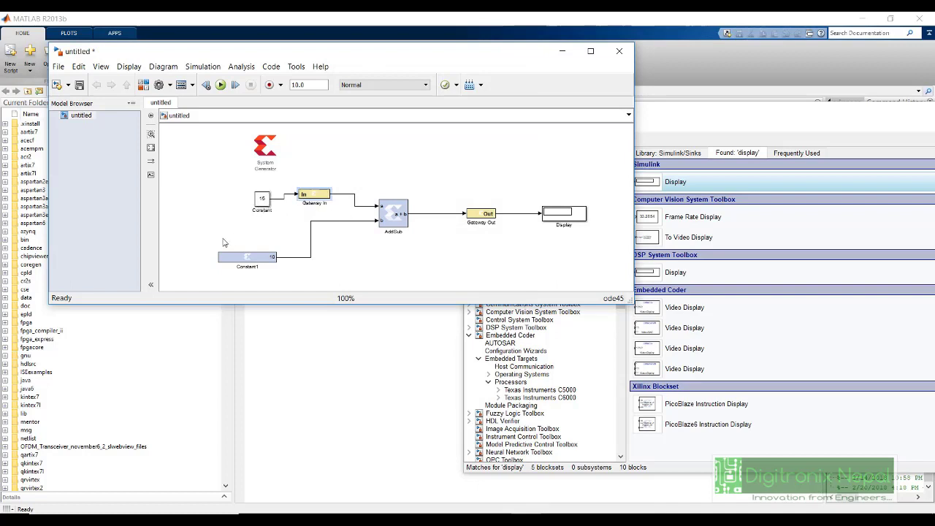
click(250, 260)
click(332, 237)
click(566, 216)
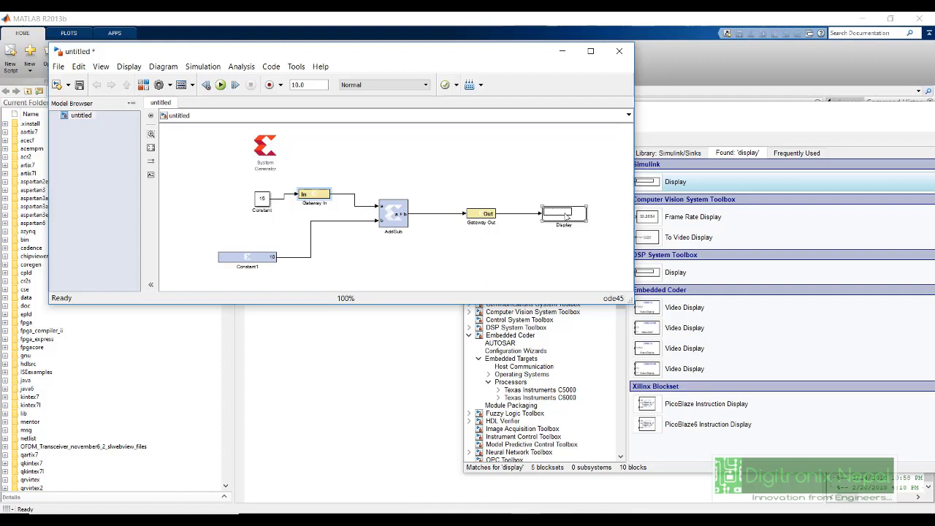
double_click(488, 215)
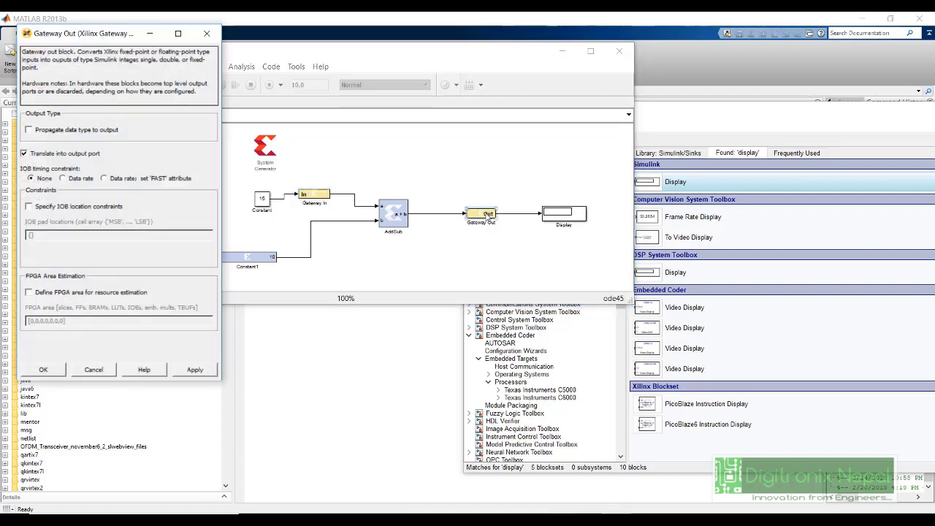
double_click(100, 33)
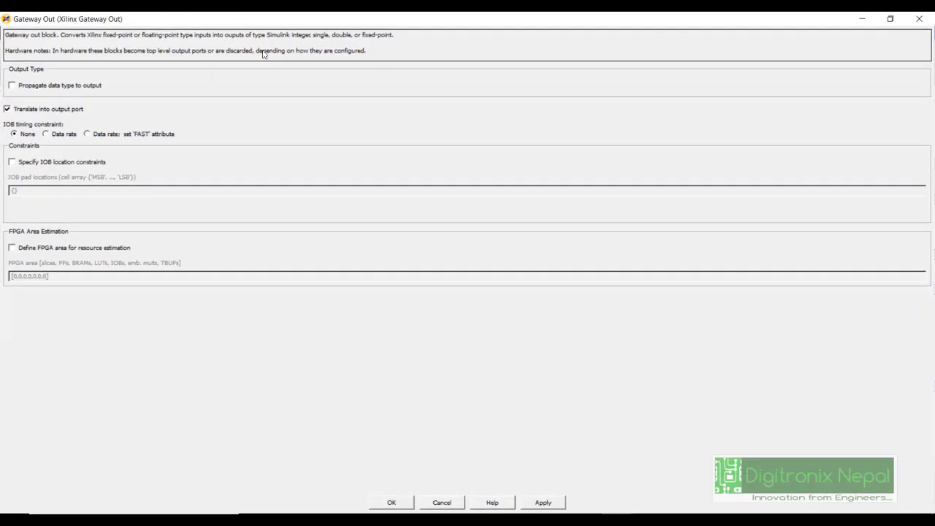
double_click(219, 22)
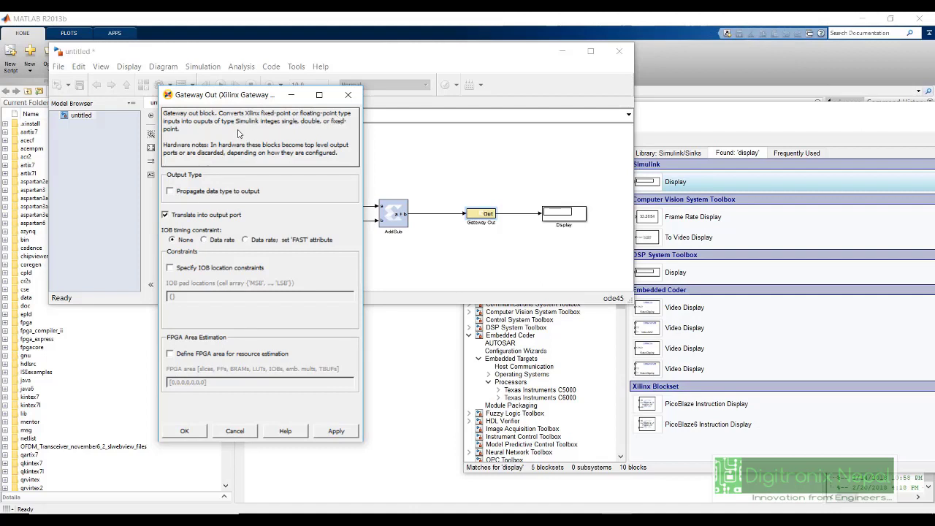
click(186, 432)
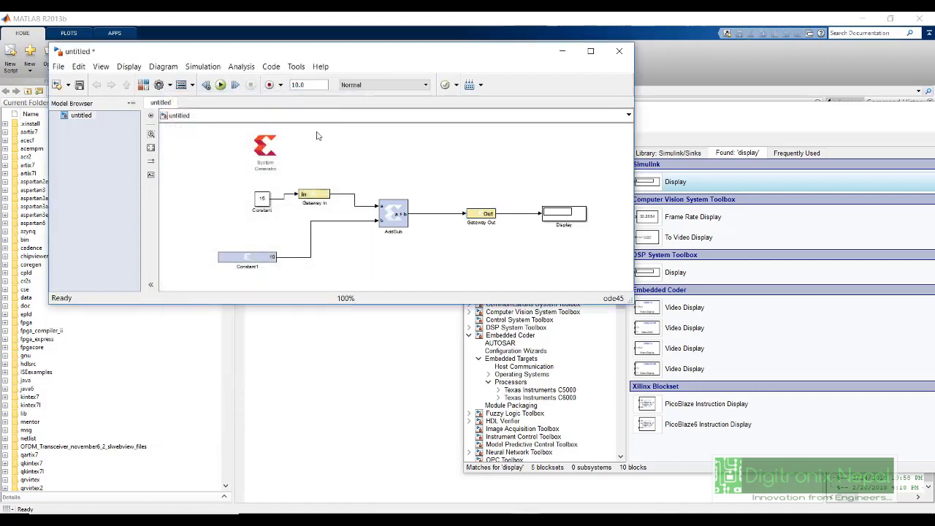
- Accept the System Generator settings, simulate so the Display shows 25 (15 + 10), and enlarge Constant1
click(264, 144)
double_click(264, 144)
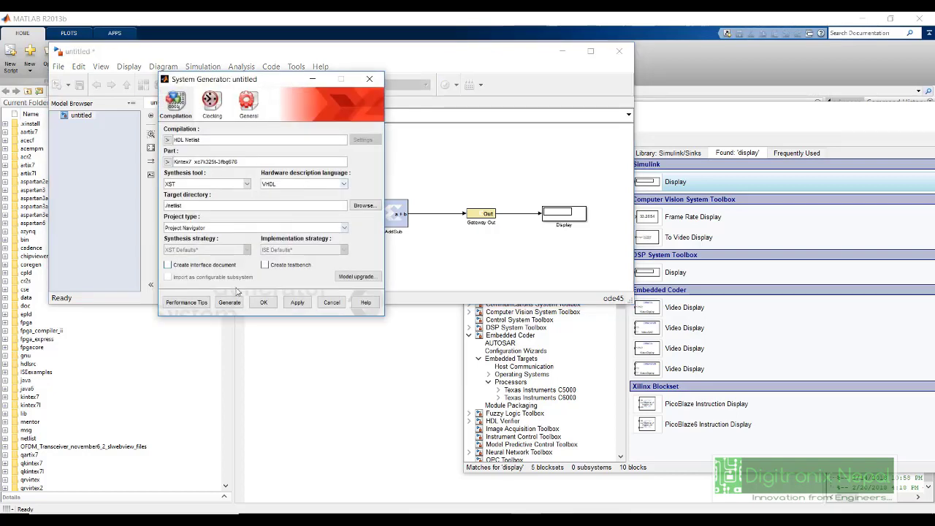
click(266, 303)
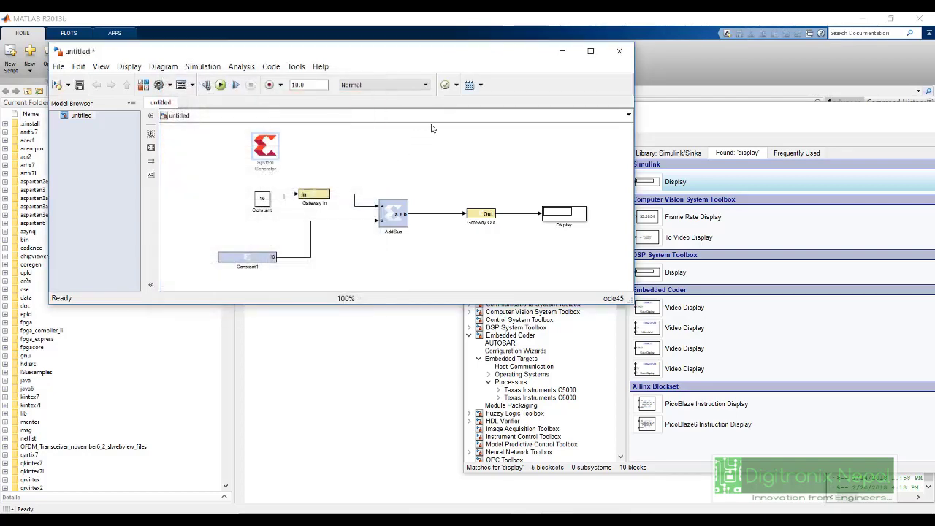
click(221, 85)
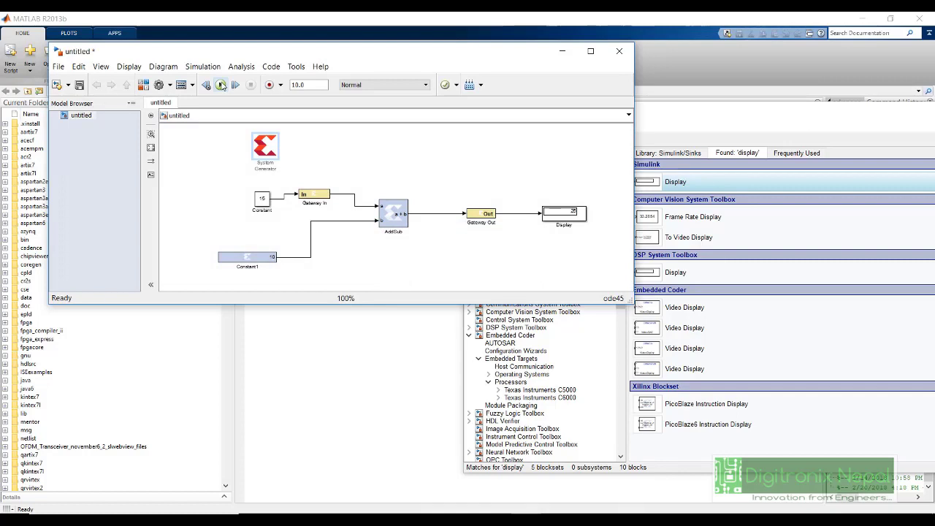
click(223, 265)
drag(216, 265, 284, 279)
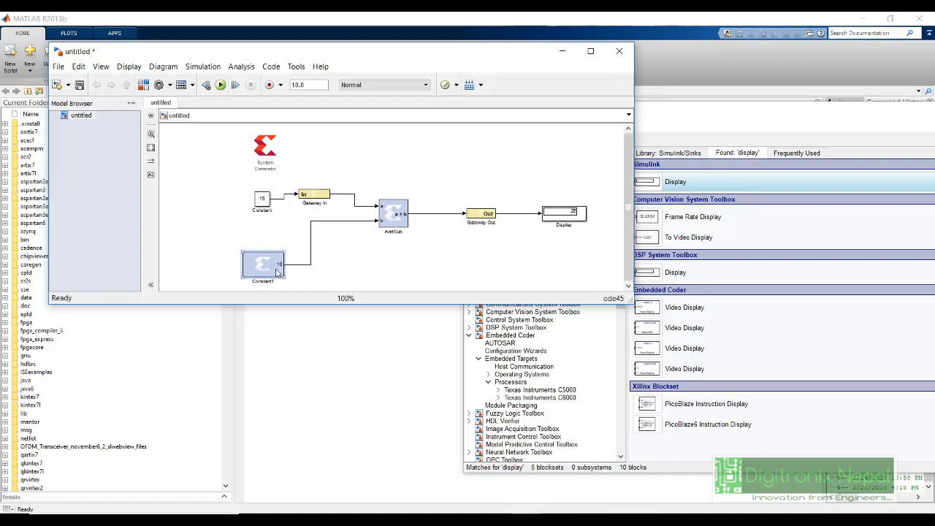
- Set Constant1 to 15, rerun so the Display reads 30, and choose Subtraction for AddSub
double_click(277, 272)
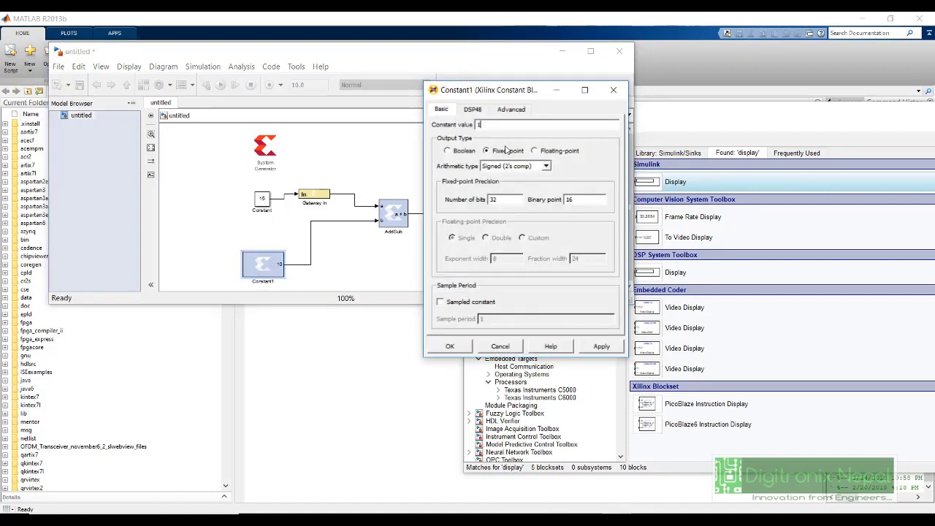
click(464, 348)
click(220, 85)
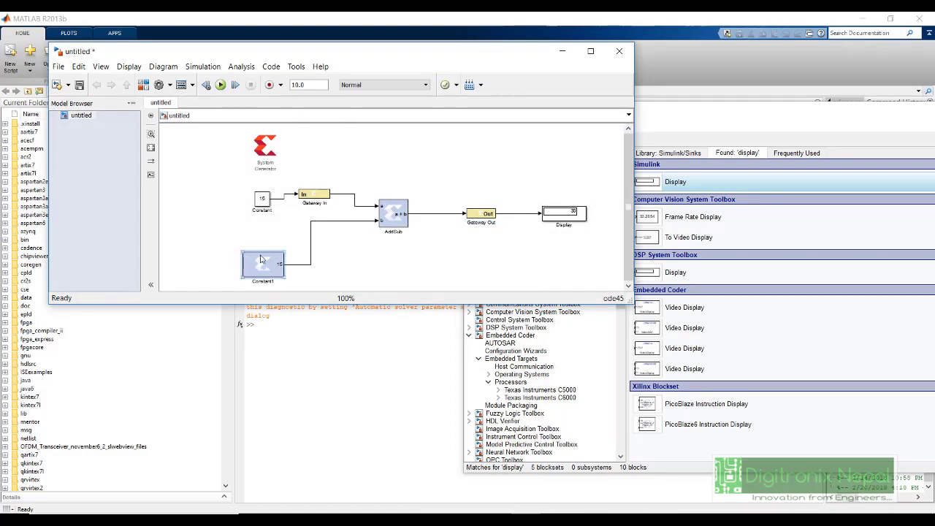
double_click(393, 213)
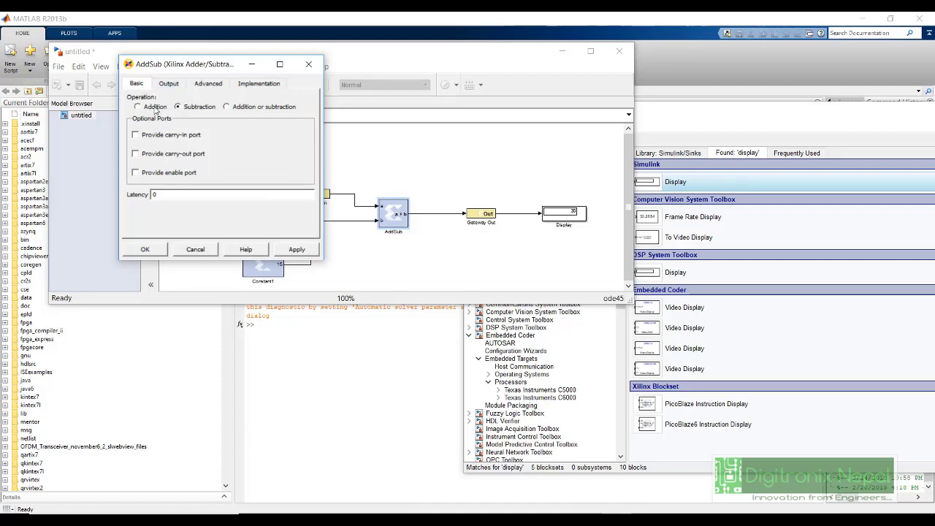
- Apply subtraction in AddSub, change the Constant to 30, rerun for a Display of 15, and nudge the Display up
click(144, 249)
click(220, 86)
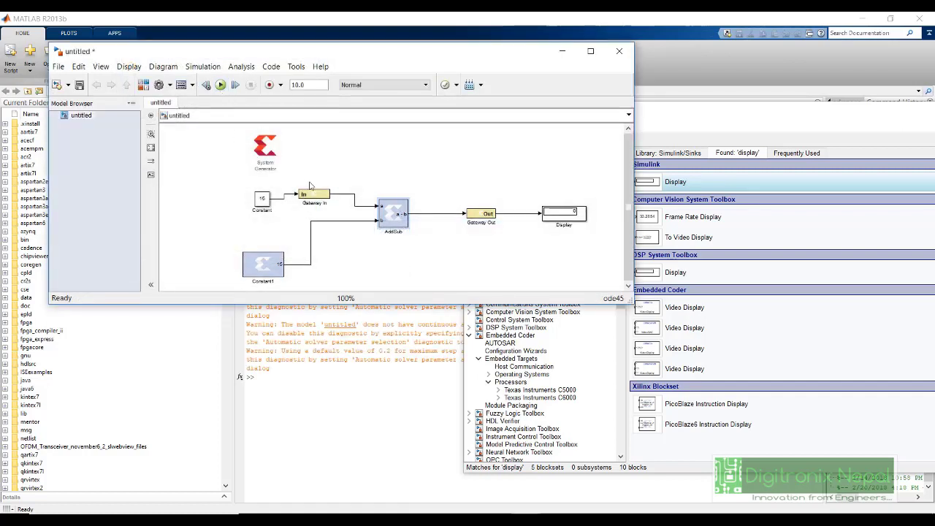
double_click(263, 200)
text(30)
click(380, 313)
click(221, 85)
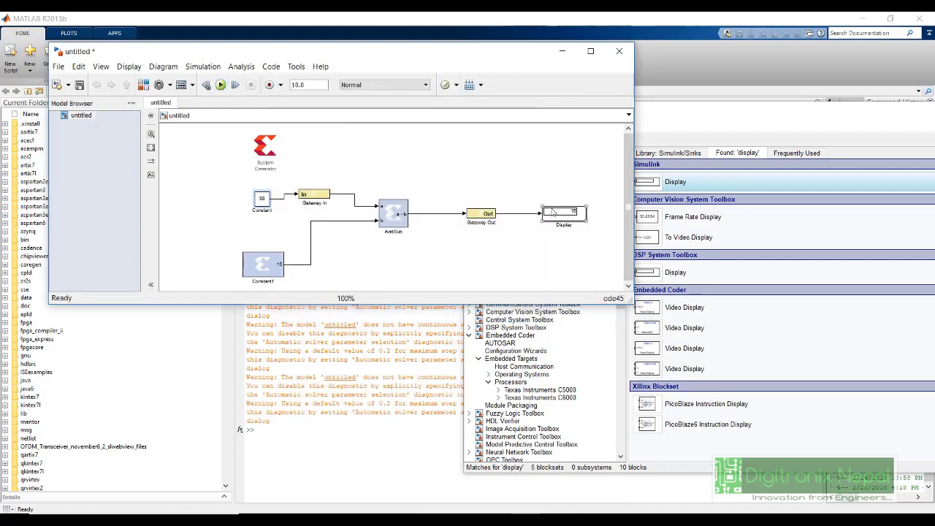
drag(552, 213, 591, 233)
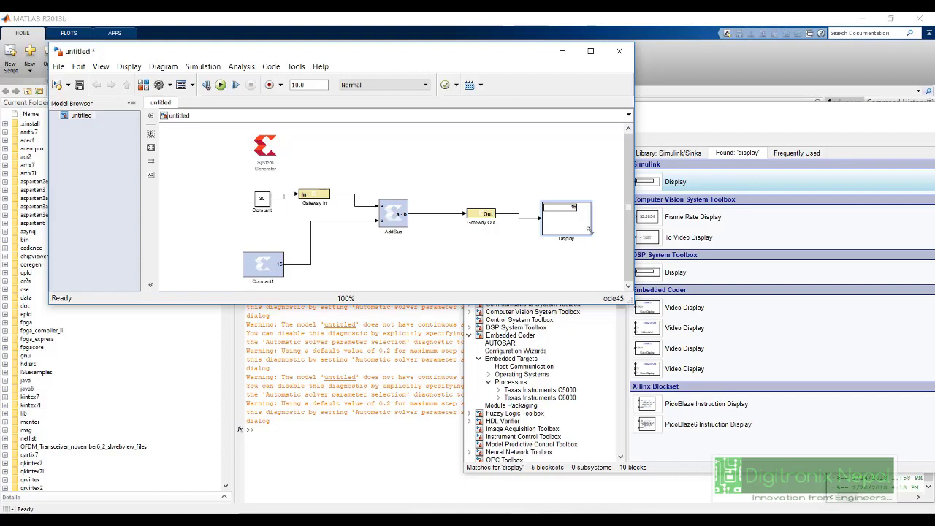
- Delete all existing blocks and add a DSP Sine Wave block found by searching 'sine'
drag(597, 268, 242, 203)
key(Delete)
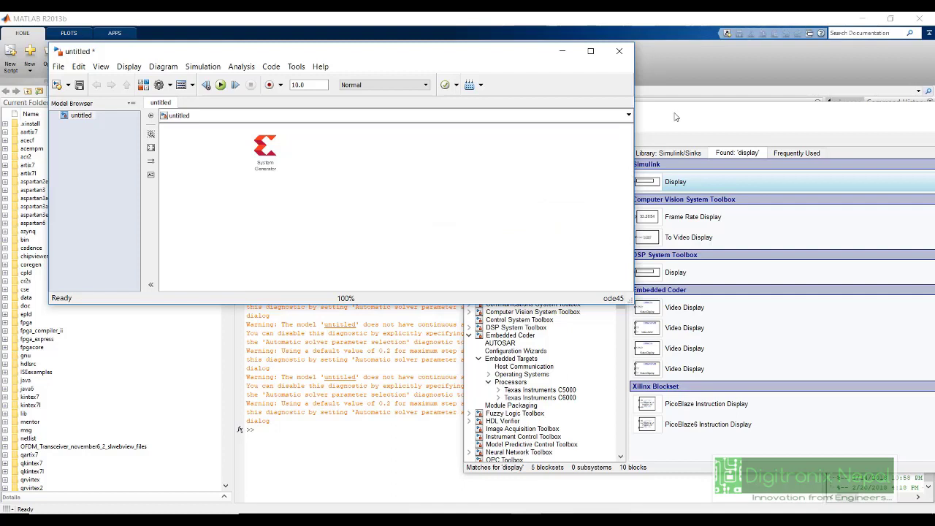
click(687, 124)
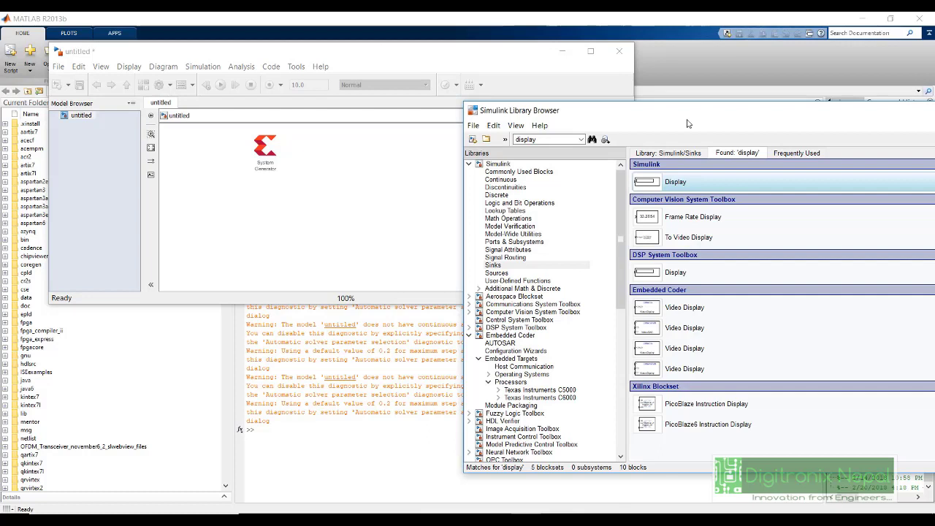
double_click(516, 139)
text(sine)
key(Return)
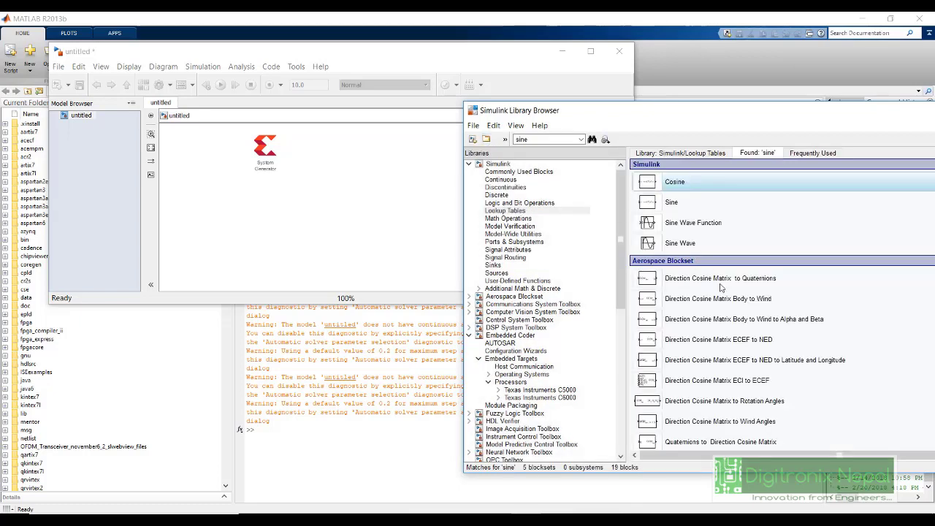
scroll(720, 287, down, 3)
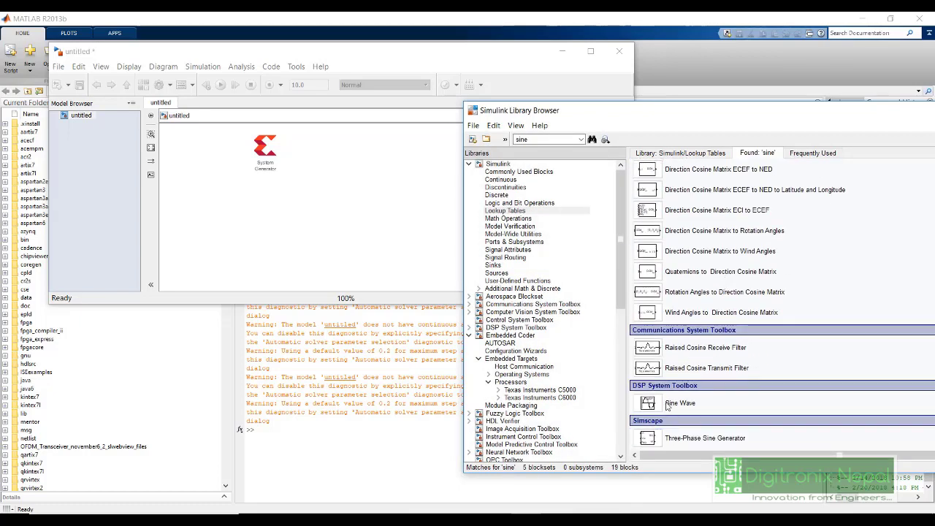
drag(666, 407, 264, 232)
click(657, 138)
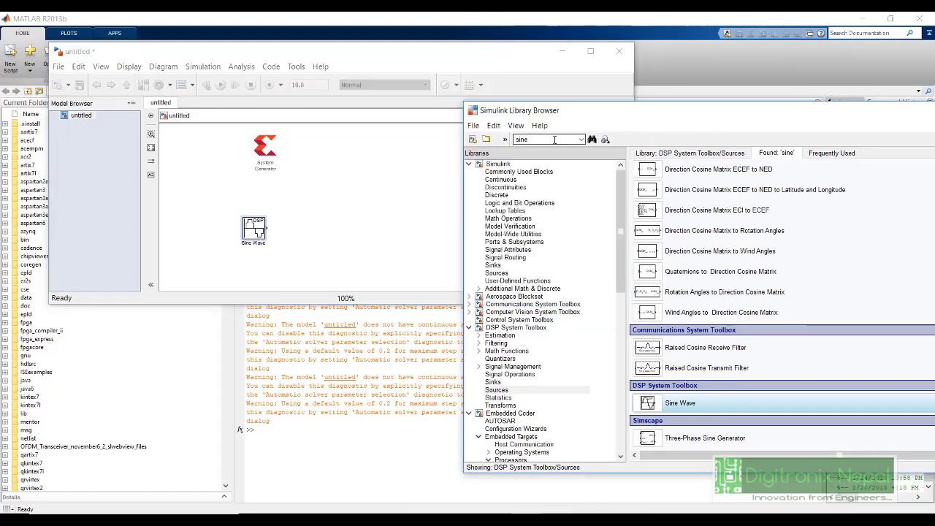
- Search the library for 'gat' and place Gateway In and Gateway Out blocks side by side
double_click(552, 140)
text(gateway)
key(Return)
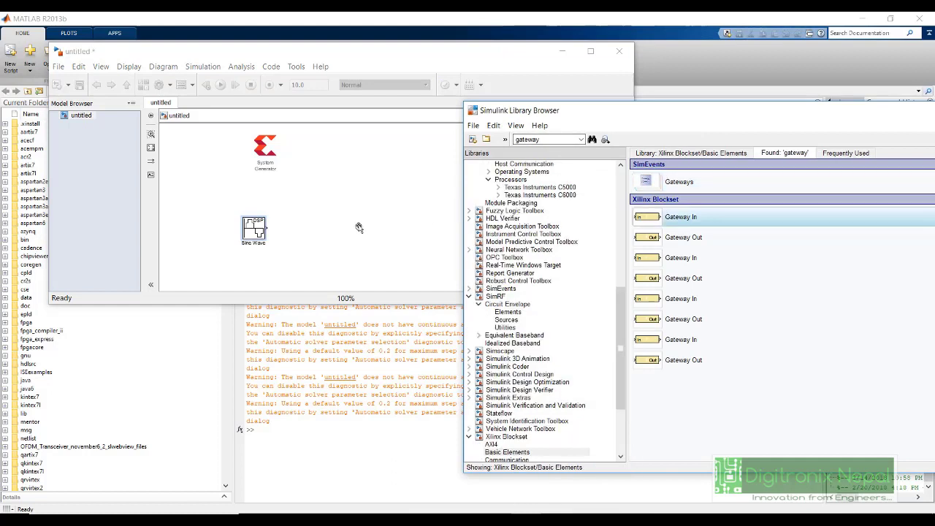
drag(357, 227, 358, 228)
drag(652, 237, 457, 230)
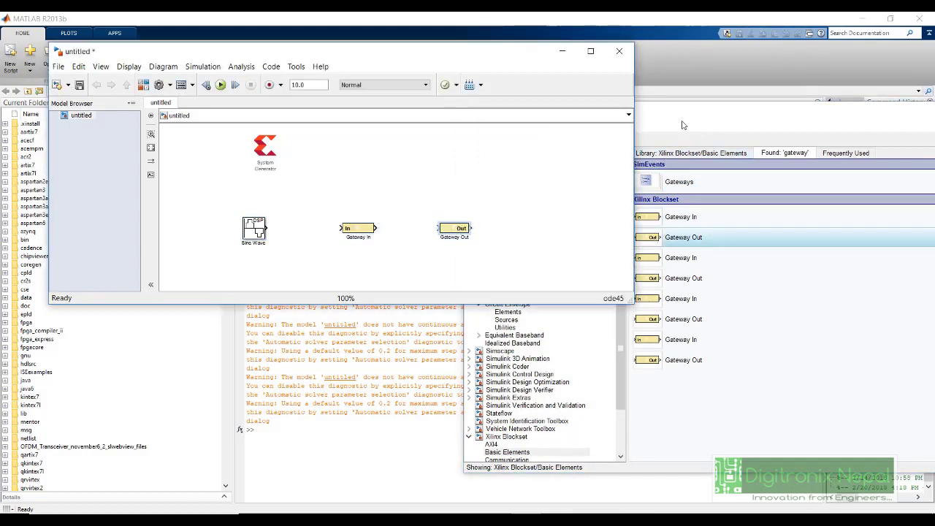
- Add a Scope block found by searching 'sc' and wire the Sine Wave output to Gateway In
click(662, 164)
double_click(511, 138)
text(scope)
key(Return)
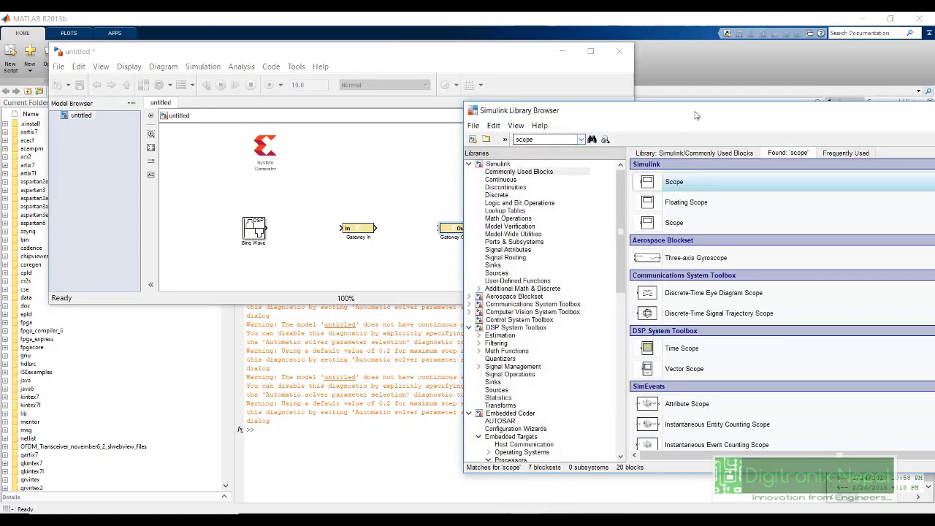
drag(693, 115, 787, 115)
drag(750, 185, 535, 230)
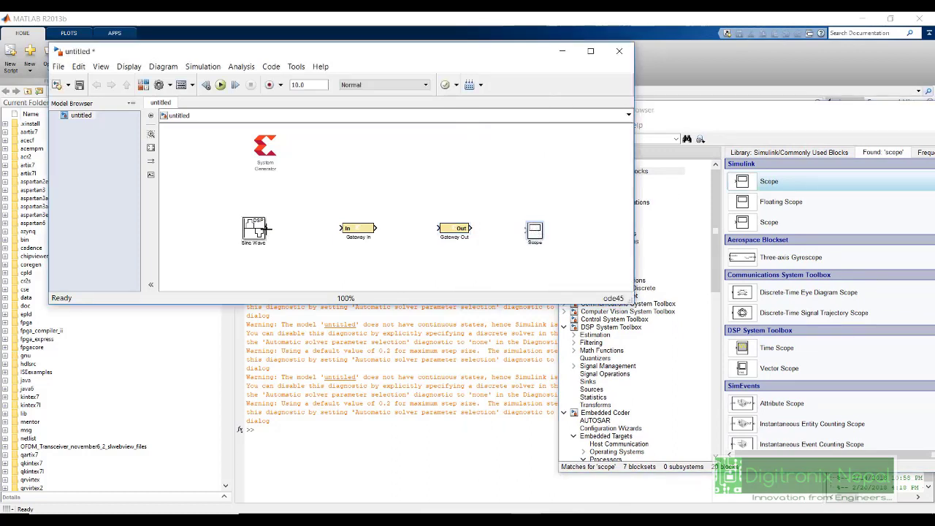
drag(268, 229, 532, 231)
double_click(255, 228)
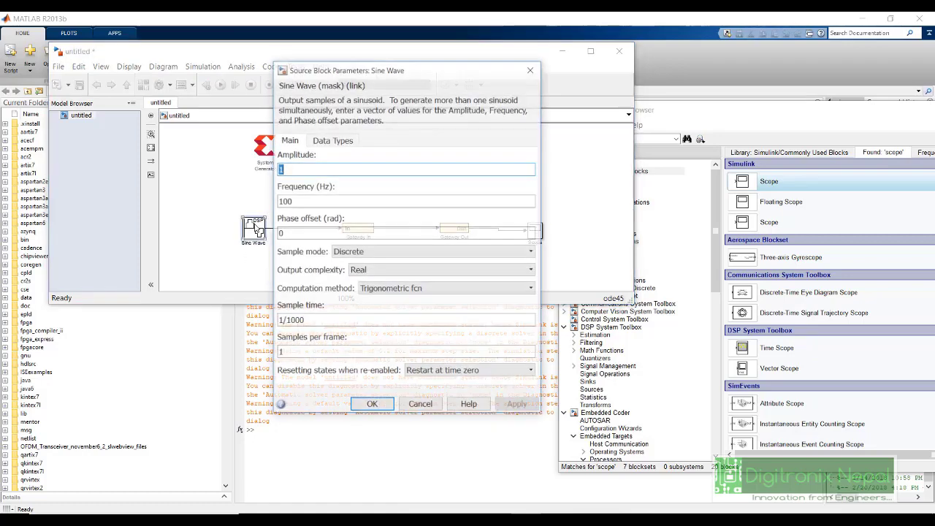
click(333, 141)
click(295, 143)
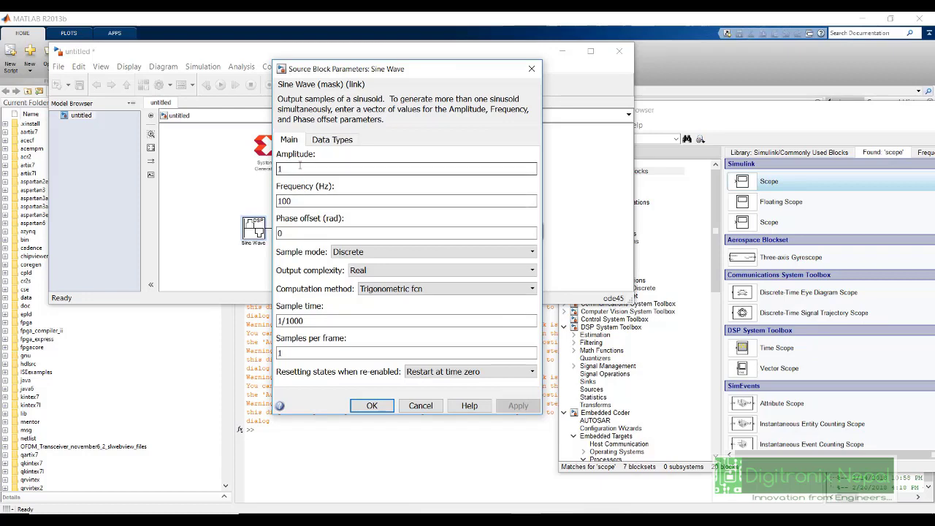
click(302, 200)
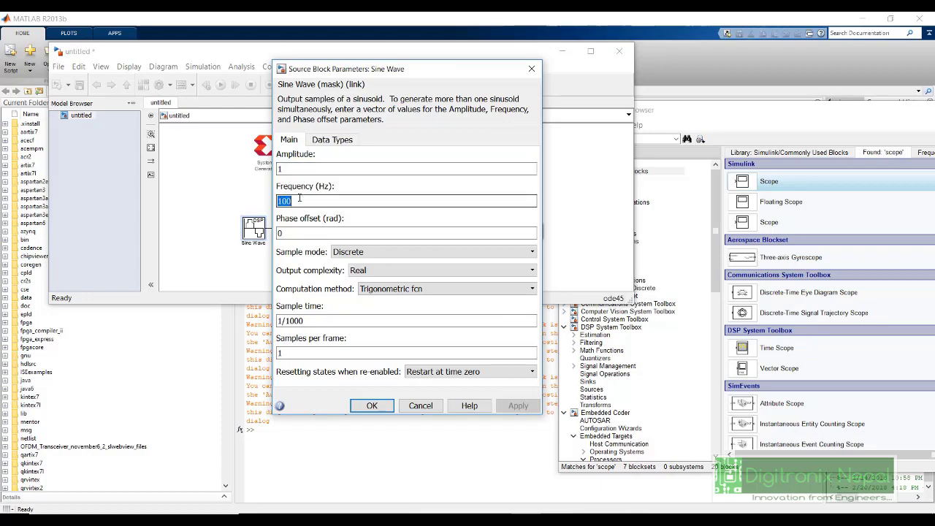
click(310, 321)
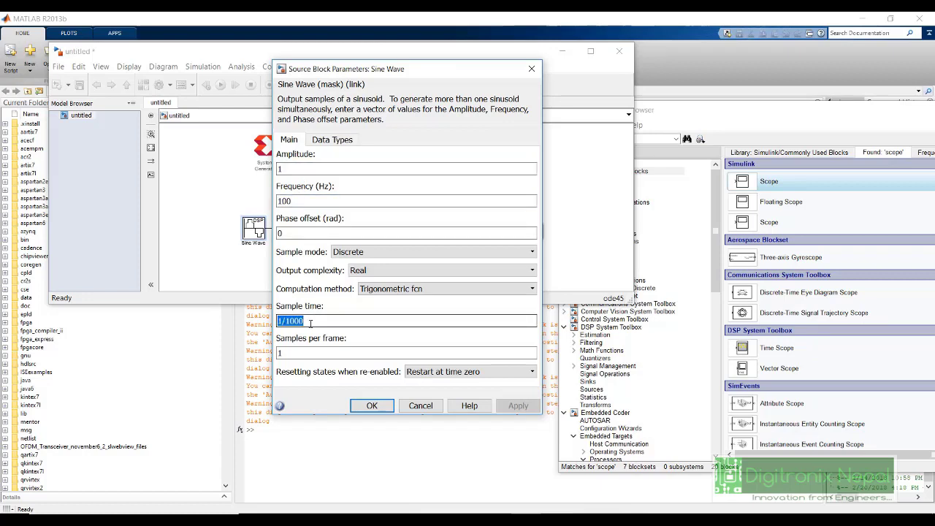
click(310, 322)
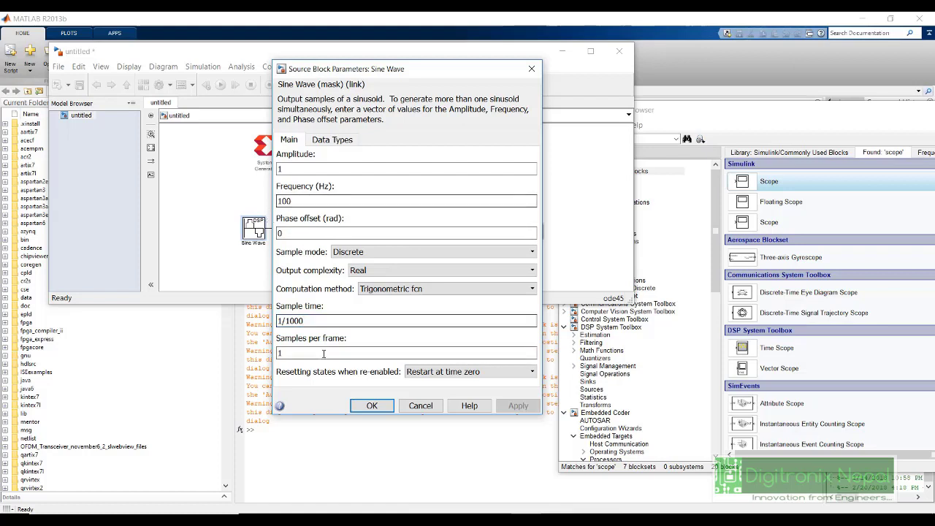
drag(289, 323, 314, 324)
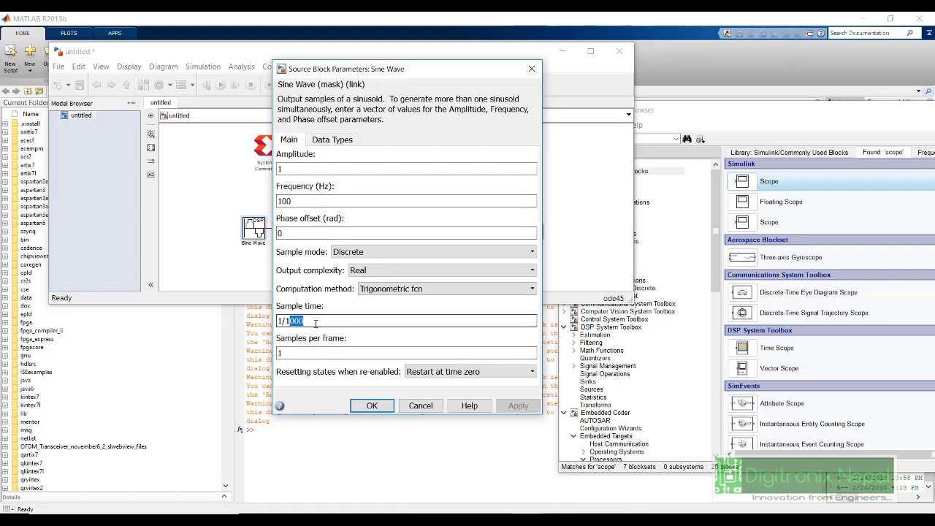
click(315, 324)
- Close the Sine Wave settings unchanged, then review and confirm the Gateway In parameters
click(370, 405)
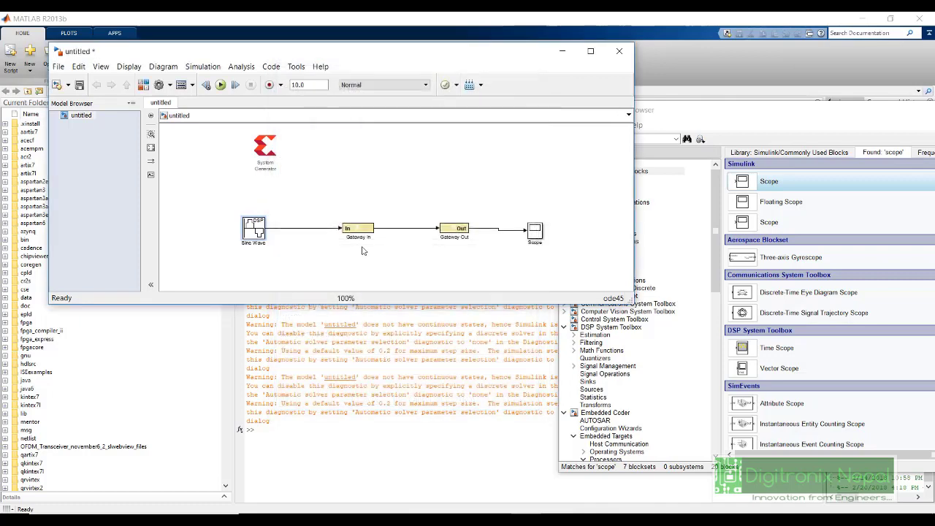
double_click(362, 229)
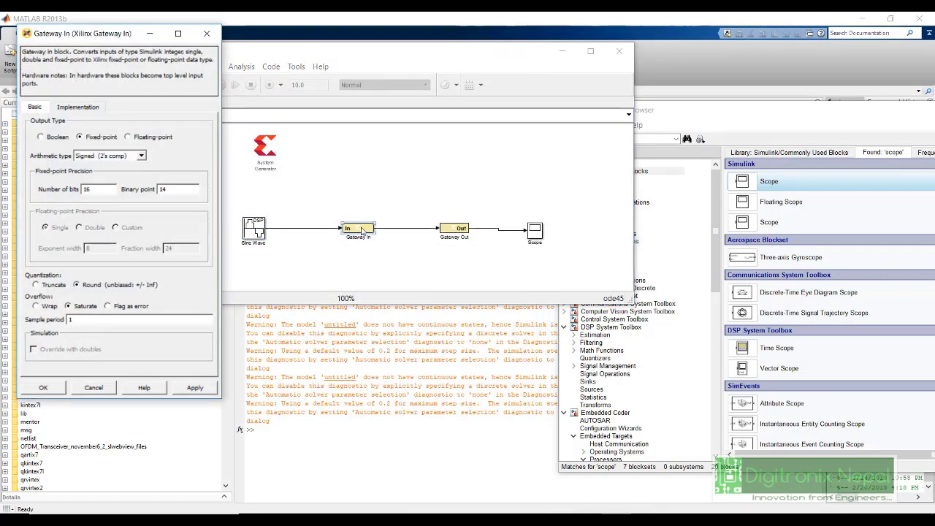
drag(95, 35, 331, 35)
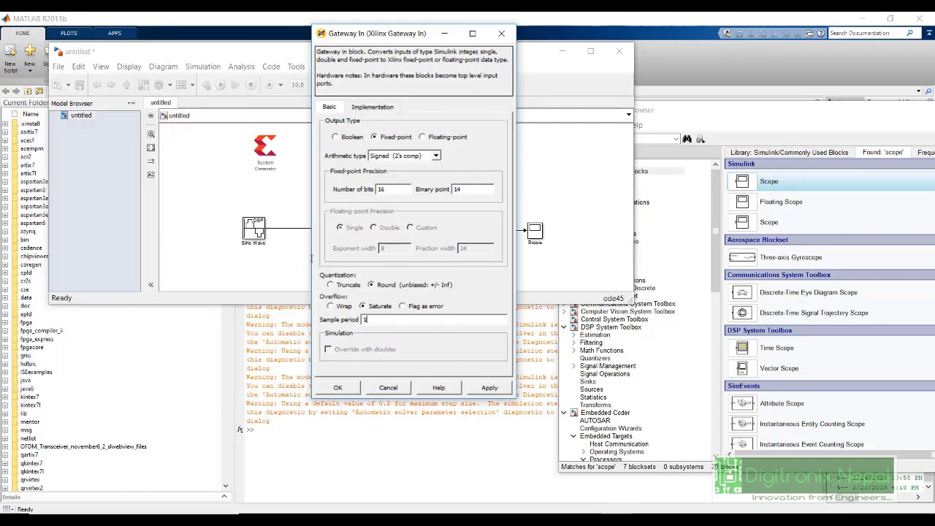
text(/1000)
click(347, 393)
- In System Generator, set the Simulink system period to 1/1000 and accept
click(269, 140)
double_click(269, 140)
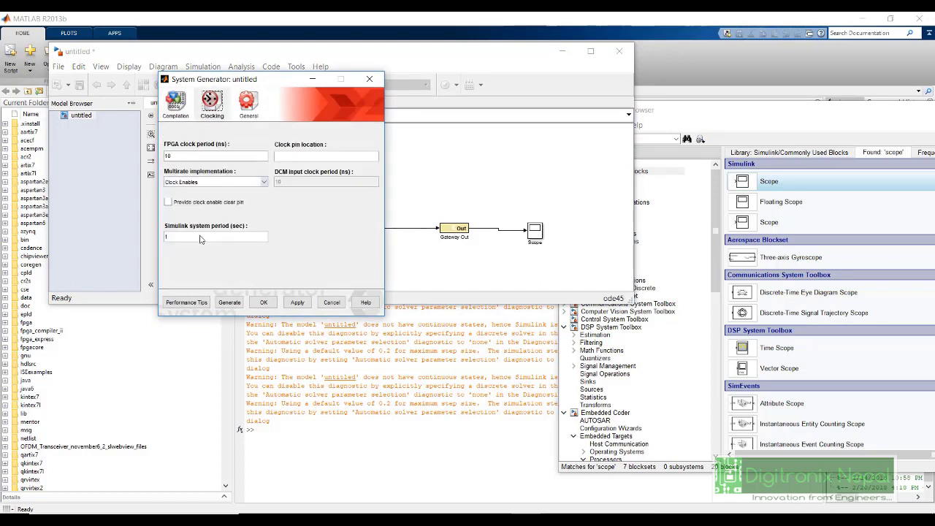
double_click(201, 237)
text(/1000)
click(266, 301)
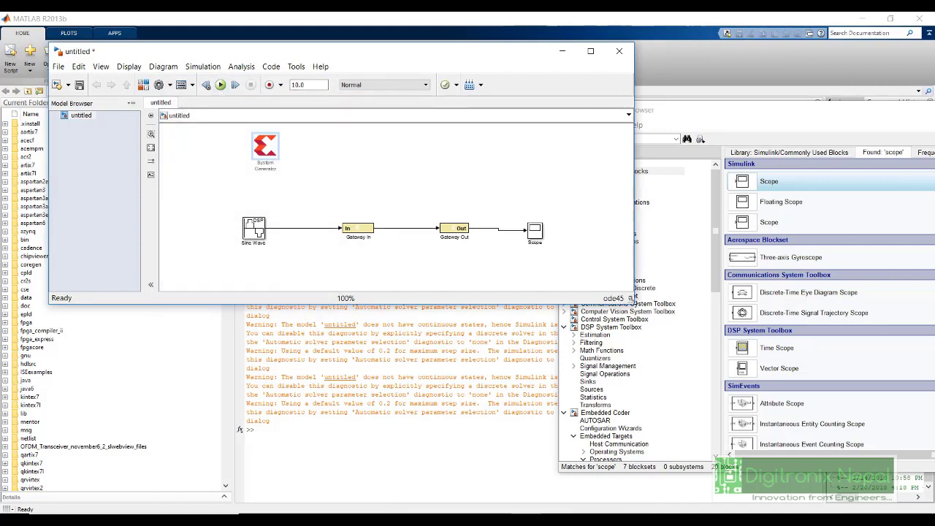
- Enlarge the model window, simulate, and view the Scope maximized and autoscaled to the ±1 sine output
drag(631, 299, 678, 343)
click(222, 85)
double_click(536, 231)
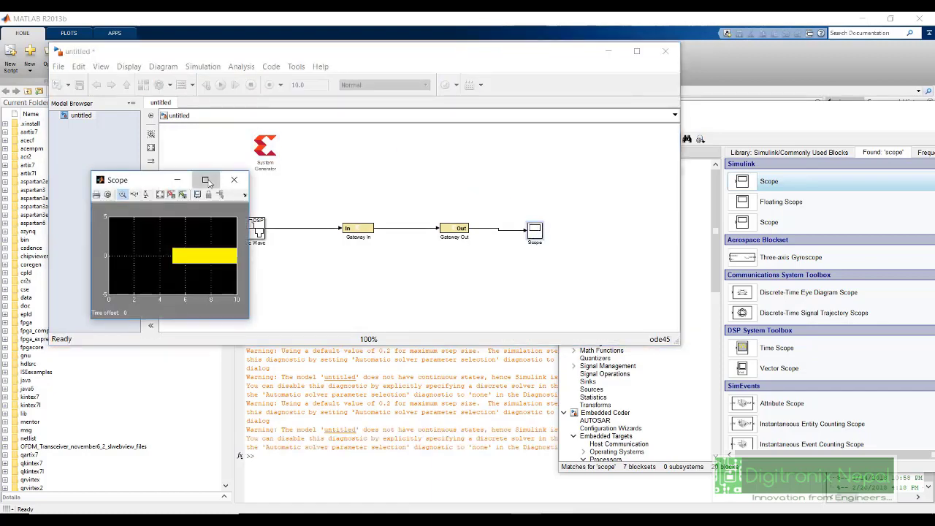
click(206, 179)
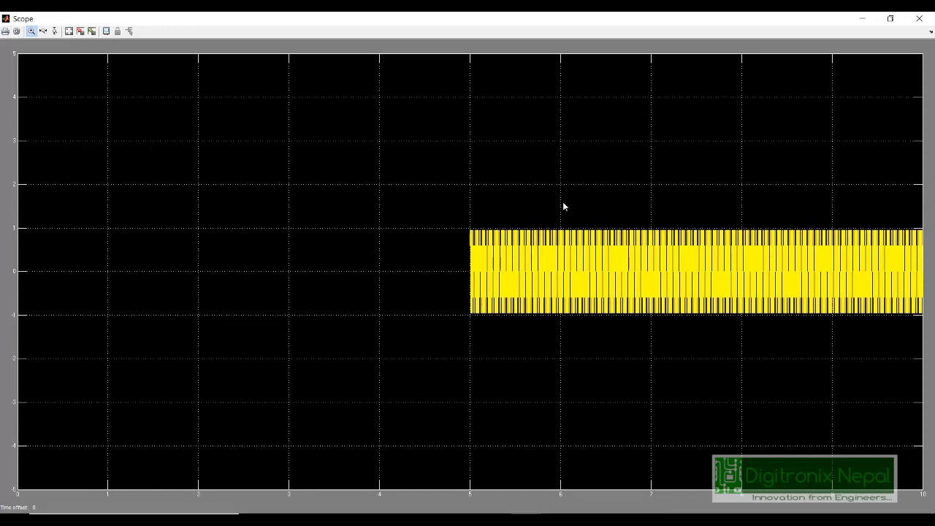
click(69, 32)
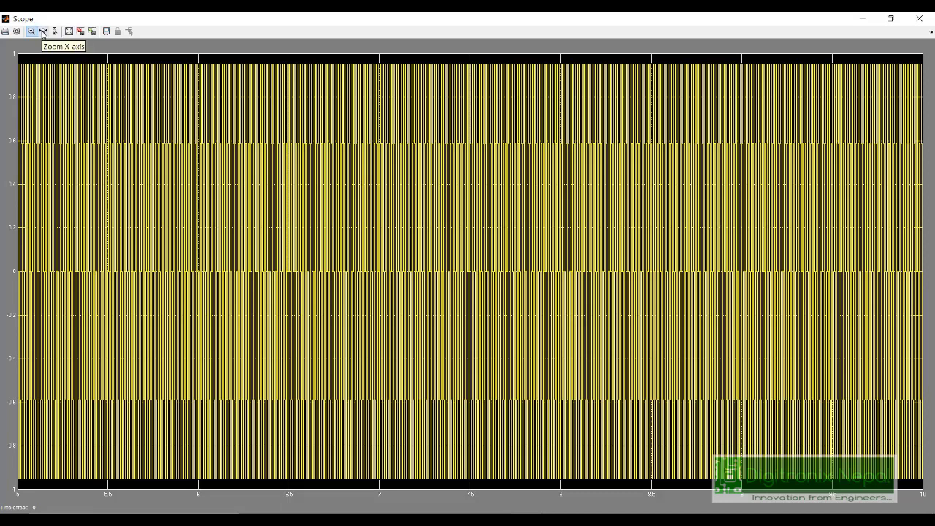
- Zoom the Scope's time axis from about 6–8 s down to 6.63–6.9 s, then restore the Scope window
click(44, 31)
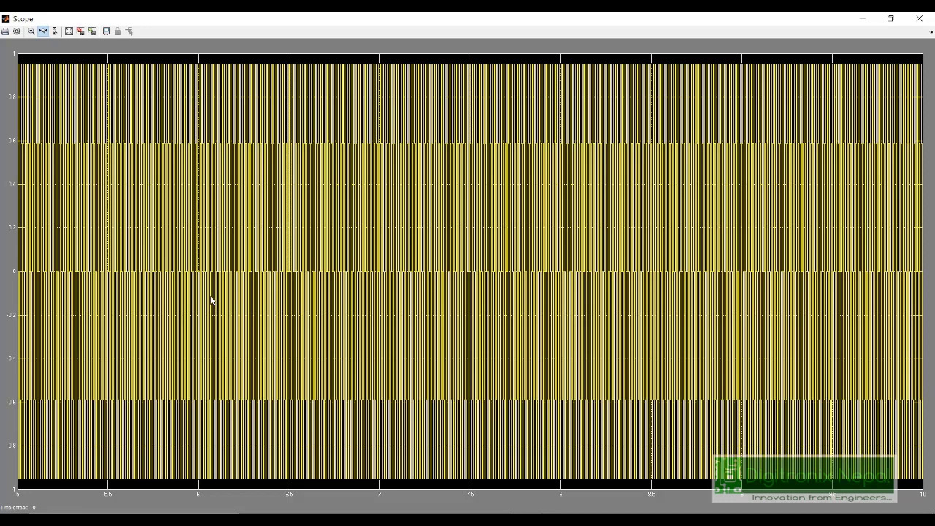
drag(211, 300, 581, 309)
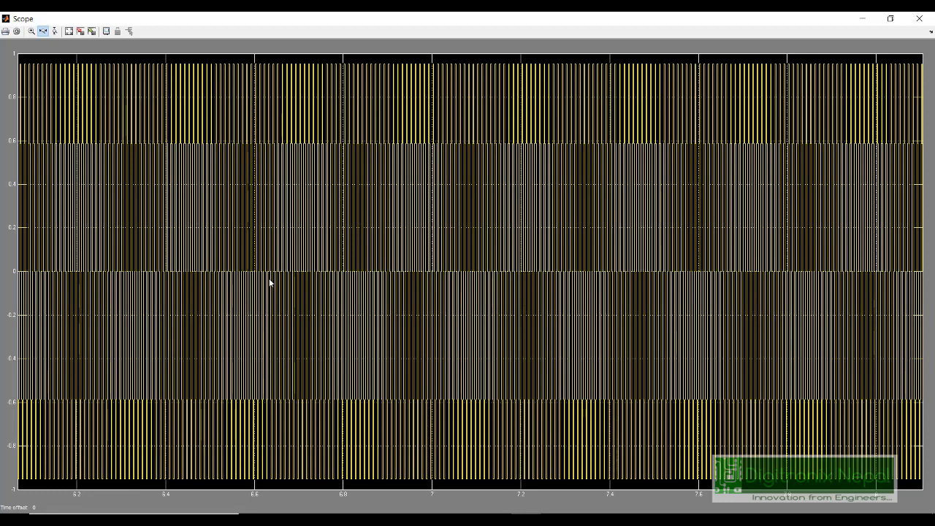
drag(269, 282, 390, 279)
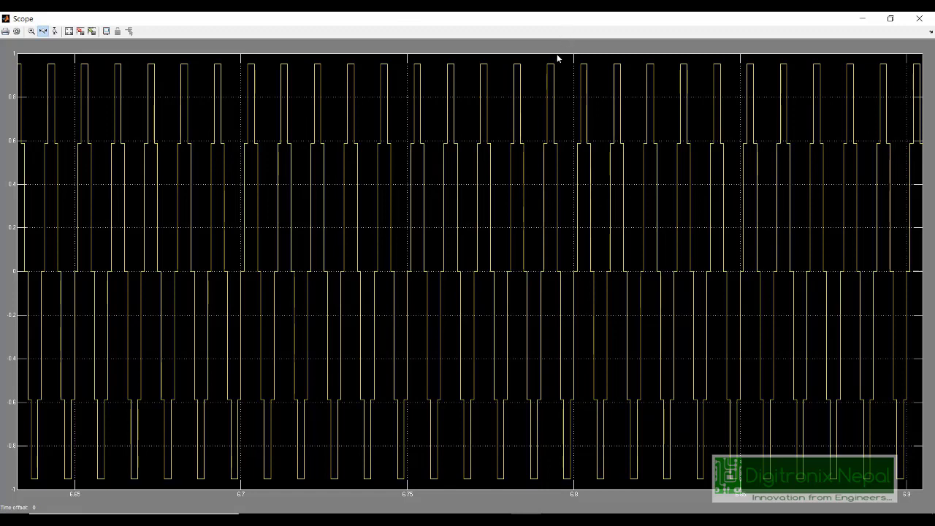
drag(572, 22, 482, 162)
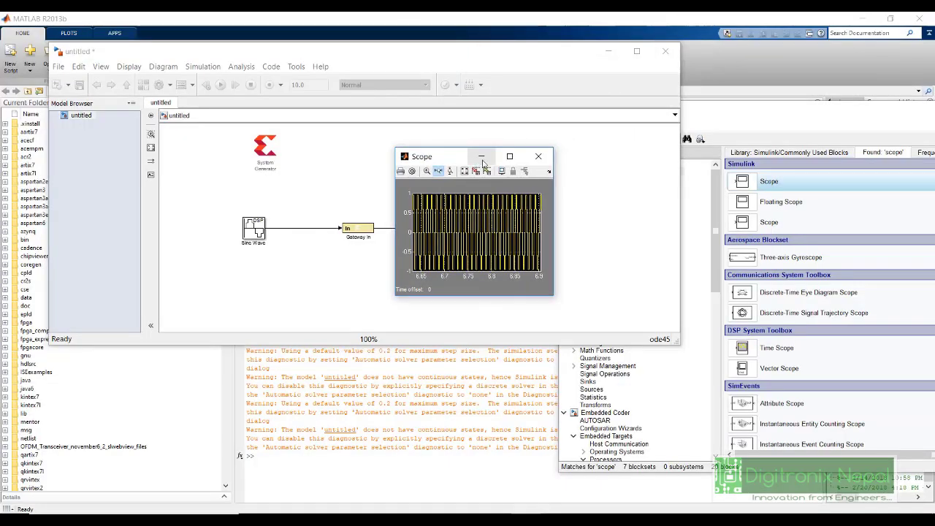
- Close the Scope and change the Sine Wave sample time to 1/10000
click(539, 156)
double_click(256, 228)
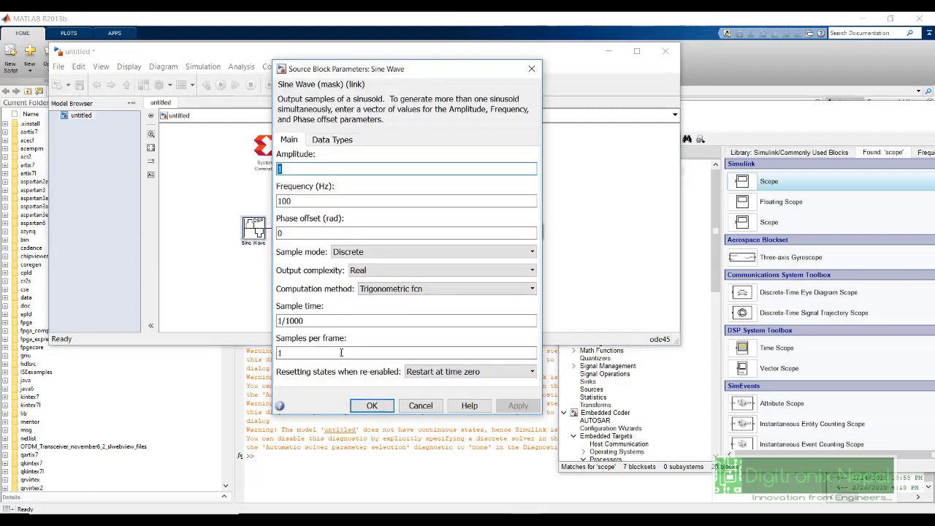
double_click(331, 323)
click(331, 325)
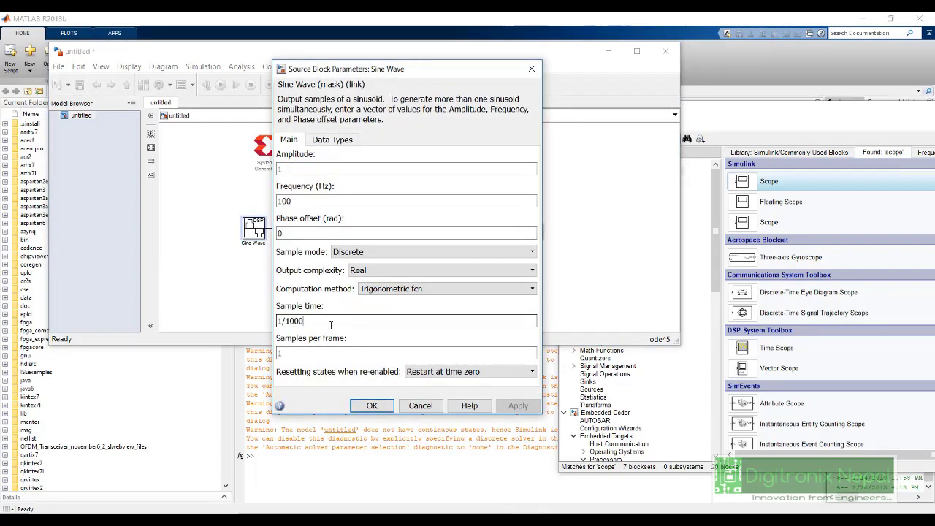
text(0)
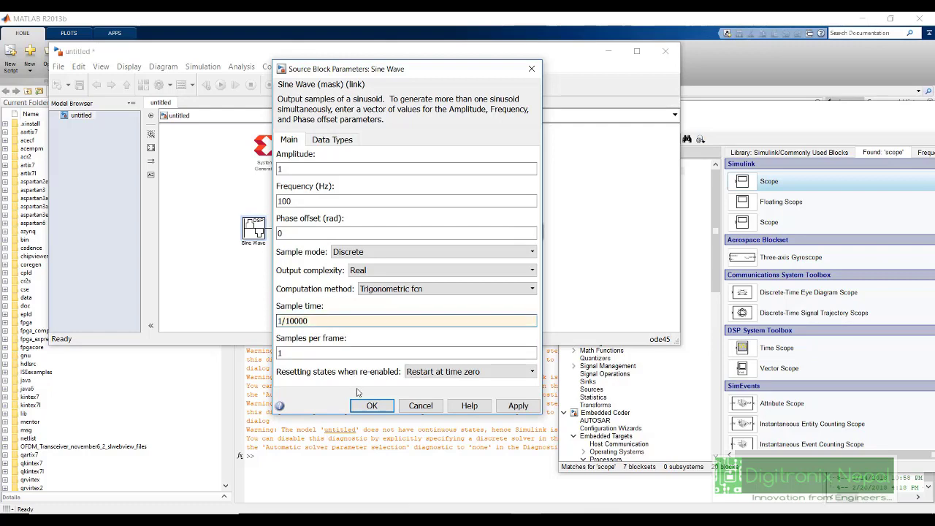
click(369, 405)
- Check Gateway In's 1/10000 sample period and set System Generator's Simulink system period to 1/10000
double_click(348, 232)
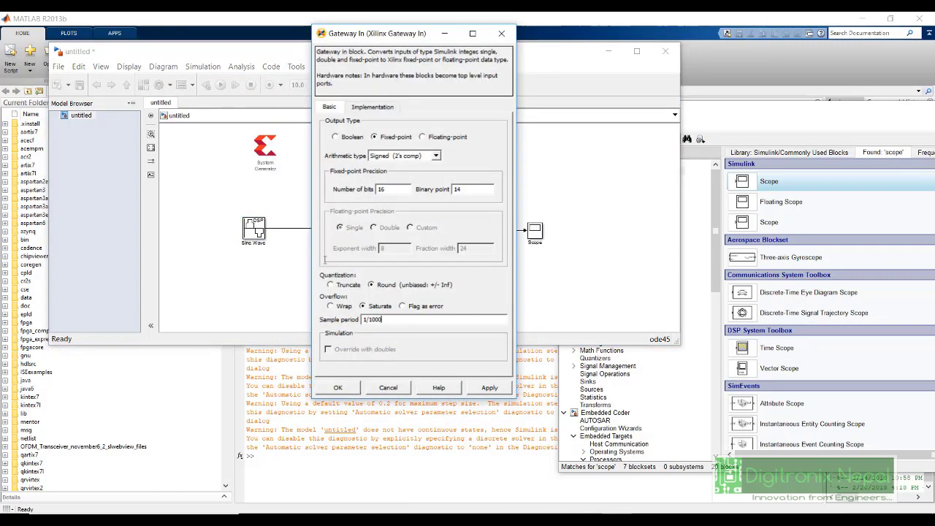
click(349, 387)
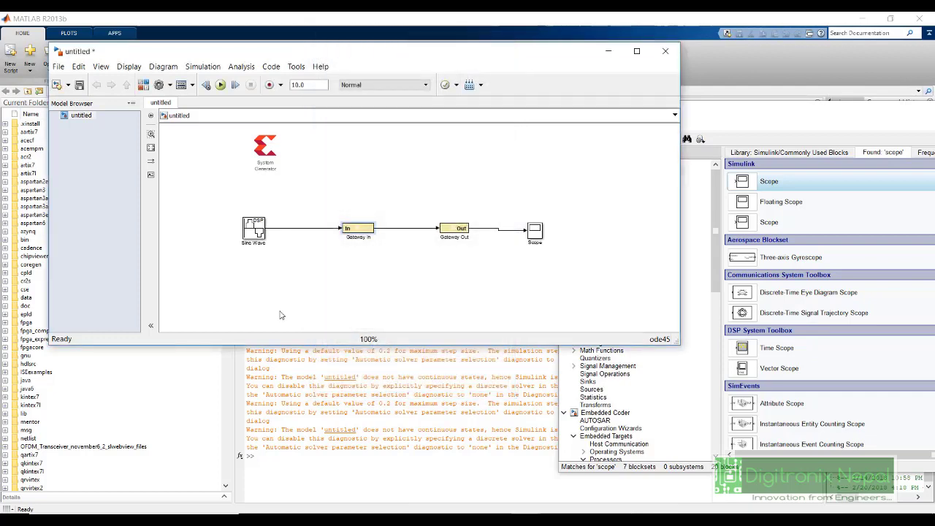
click(268, 152)
double_click(268, 151)
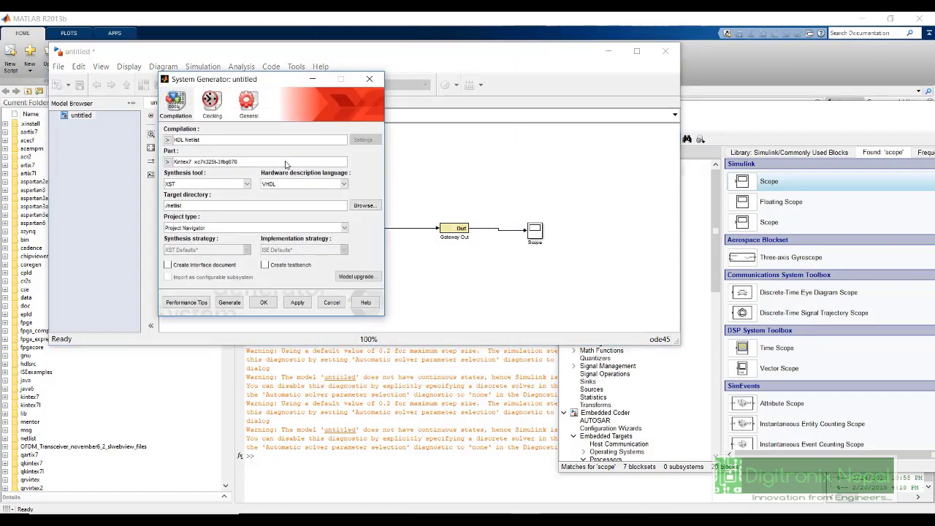
click(210, 108)
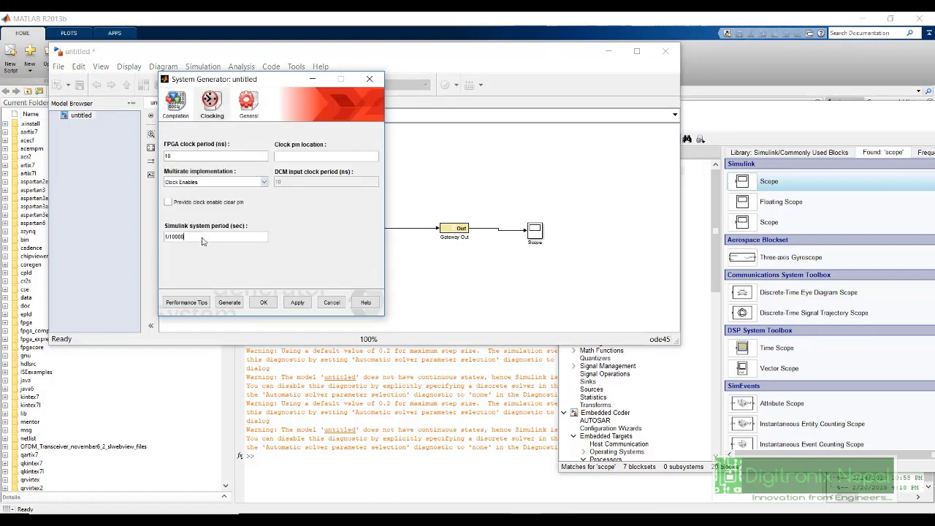
click(264, 302)
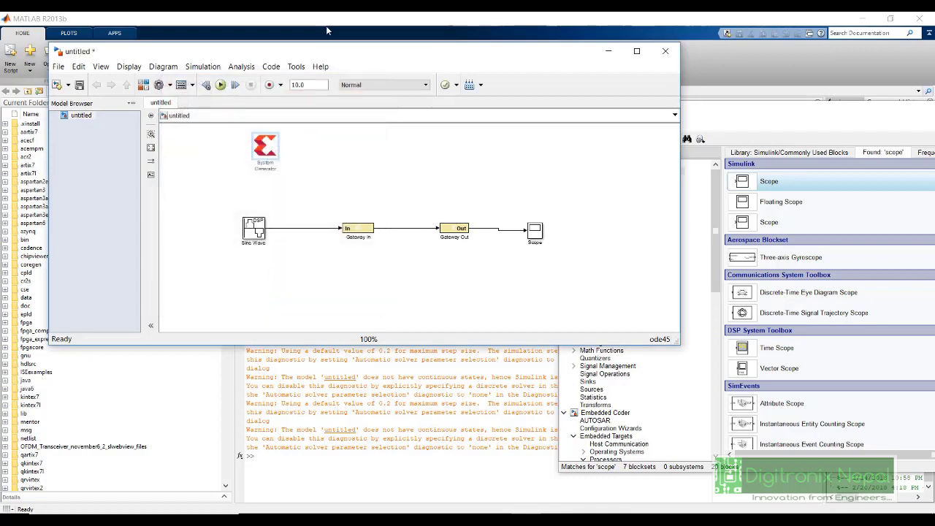
- Rerun at 1/10000 sampling, autoscale and maximize the Scope, zoom to 9.615–9.72 s, then close it
click(221, 84)
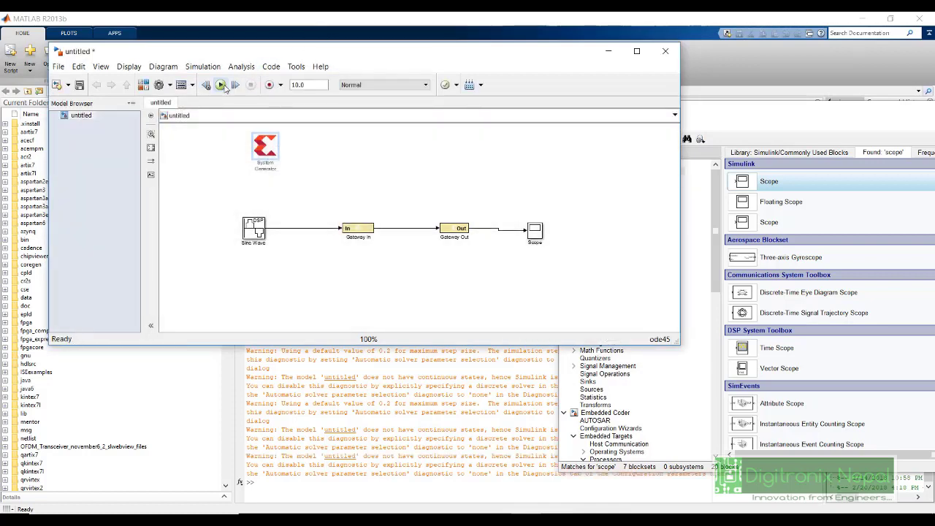
double_click(537, 232)
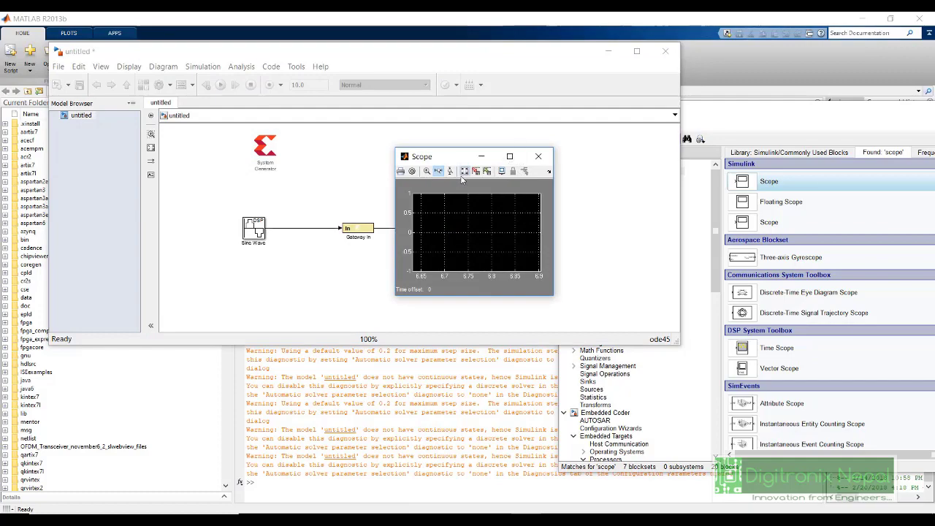
click(464, 170)
click(509, 157)
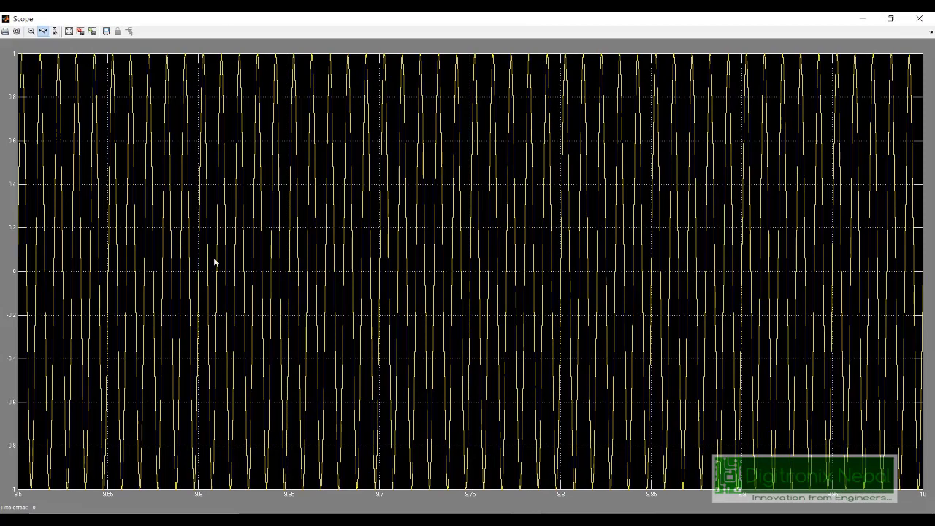
drag(230, 275, 429, 283)
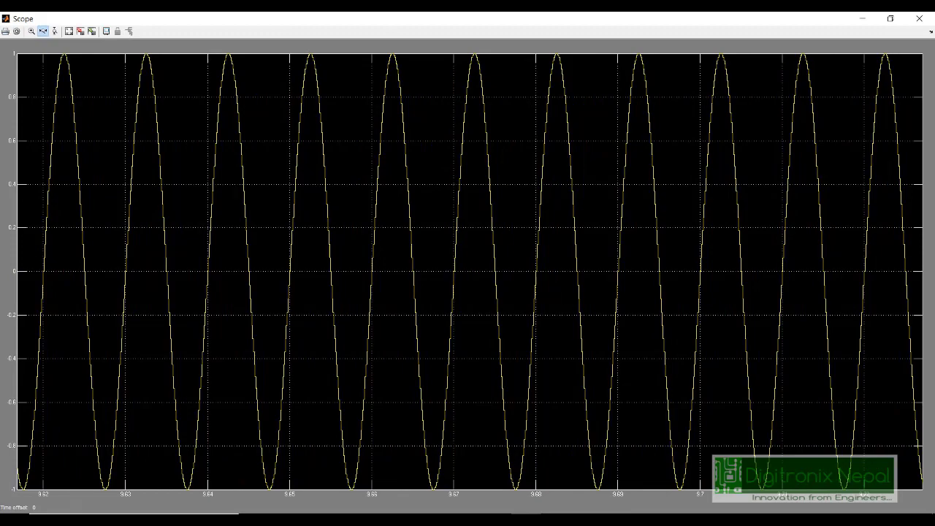
click(919, 19)
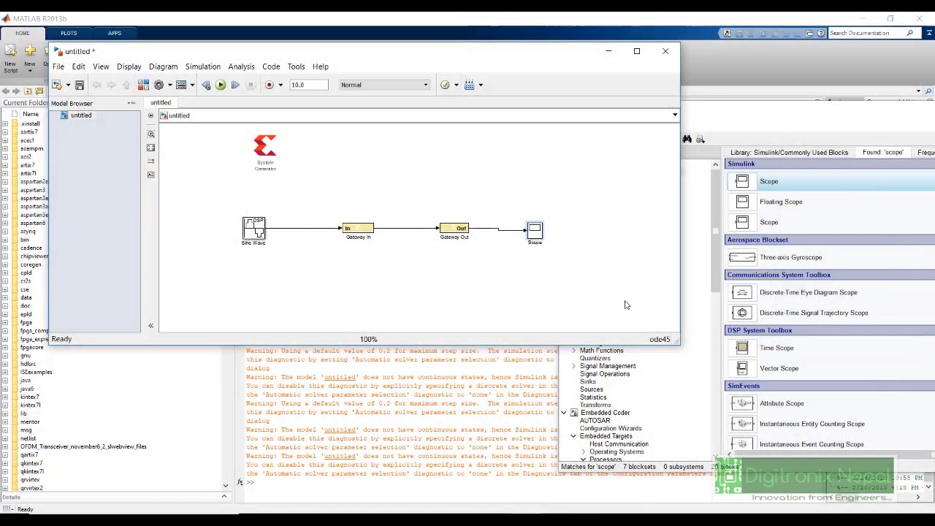